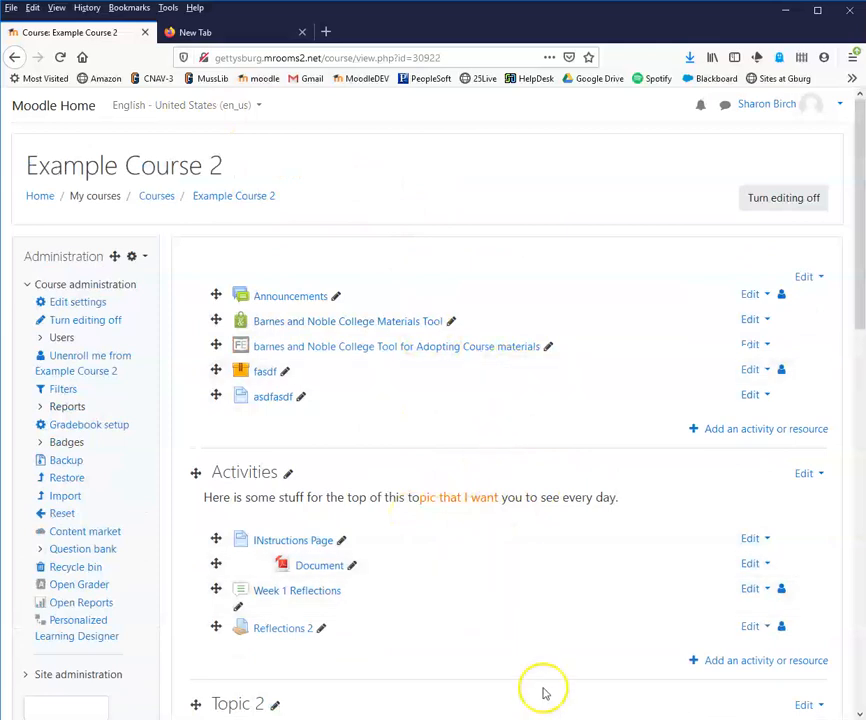
Step: Add a new Open Forum activity to Topic 5 of the course
scroll(518, 607, down, 5)
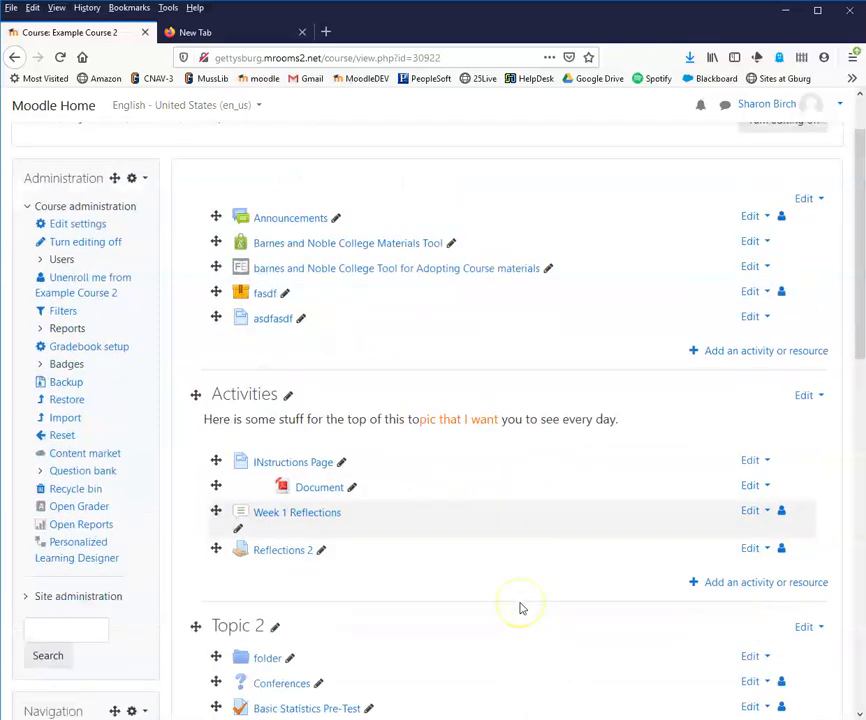
scroll(520, 606, down, 4)
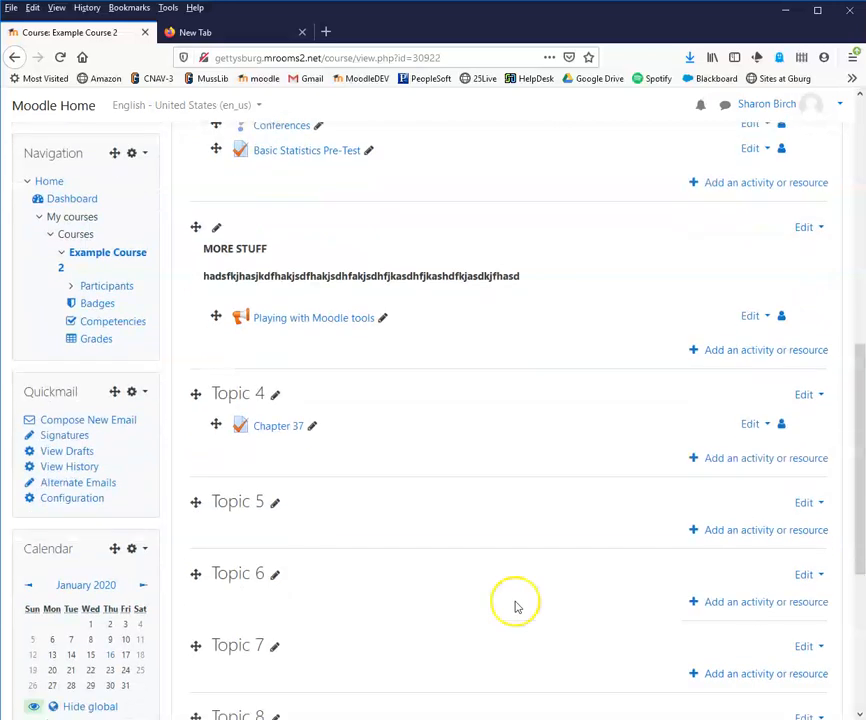
click(775, 526)
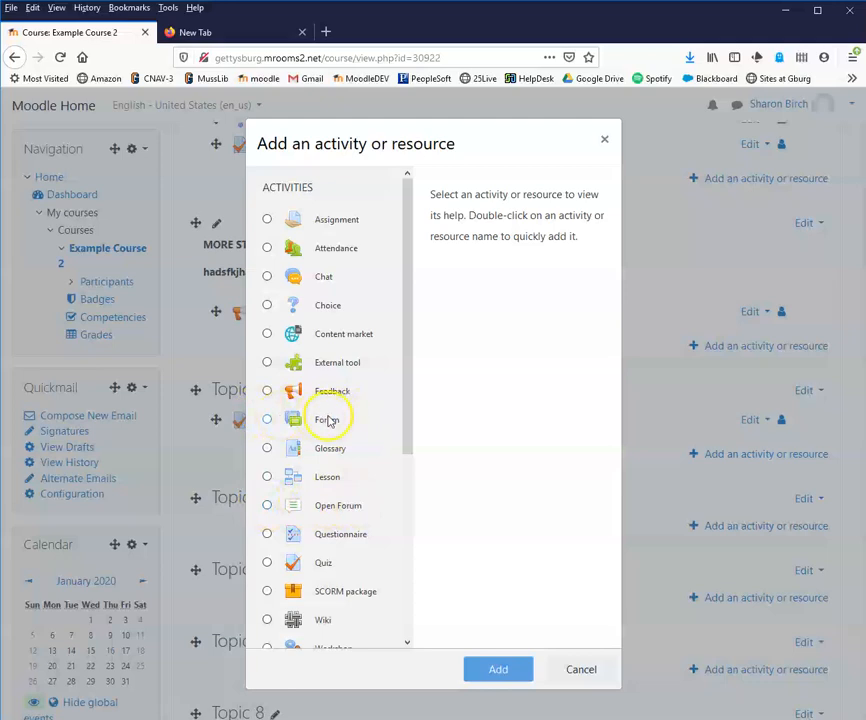
click(268, 506)
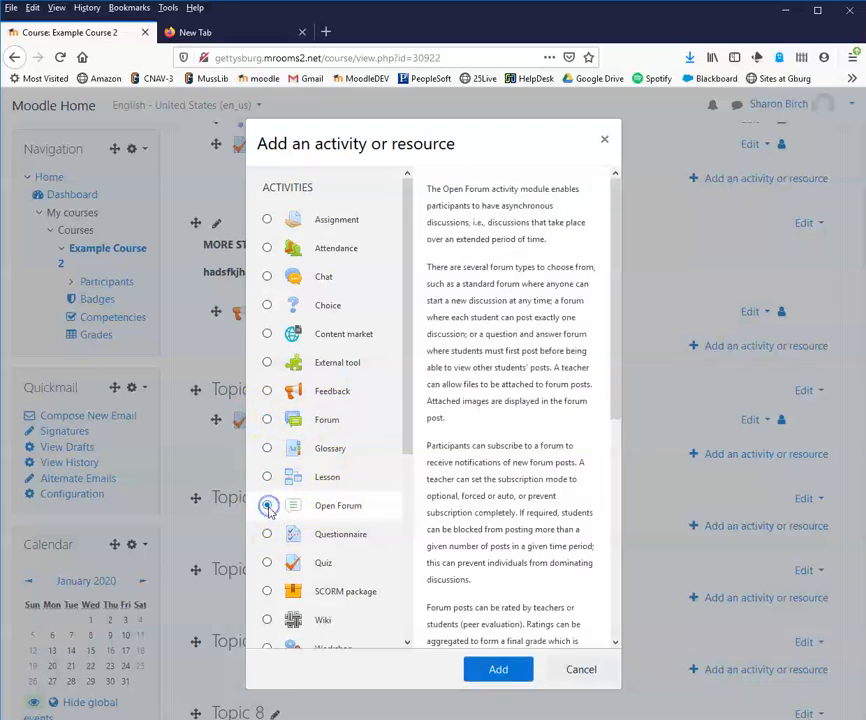
click(499, 669)
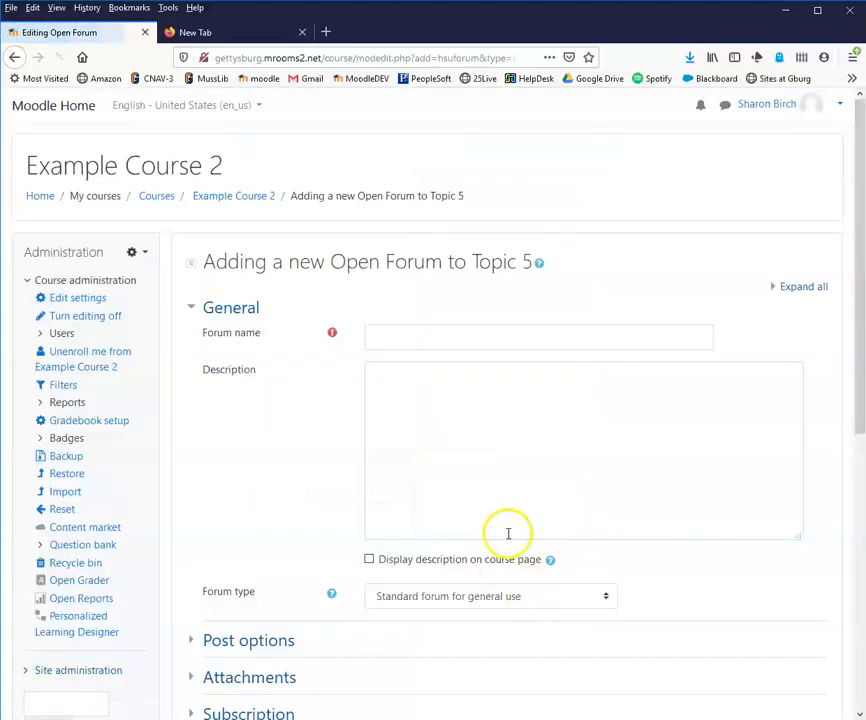
Step: Name the forum "Discussion" and fill its description with a line of random placeholder letters
click(428, 338)
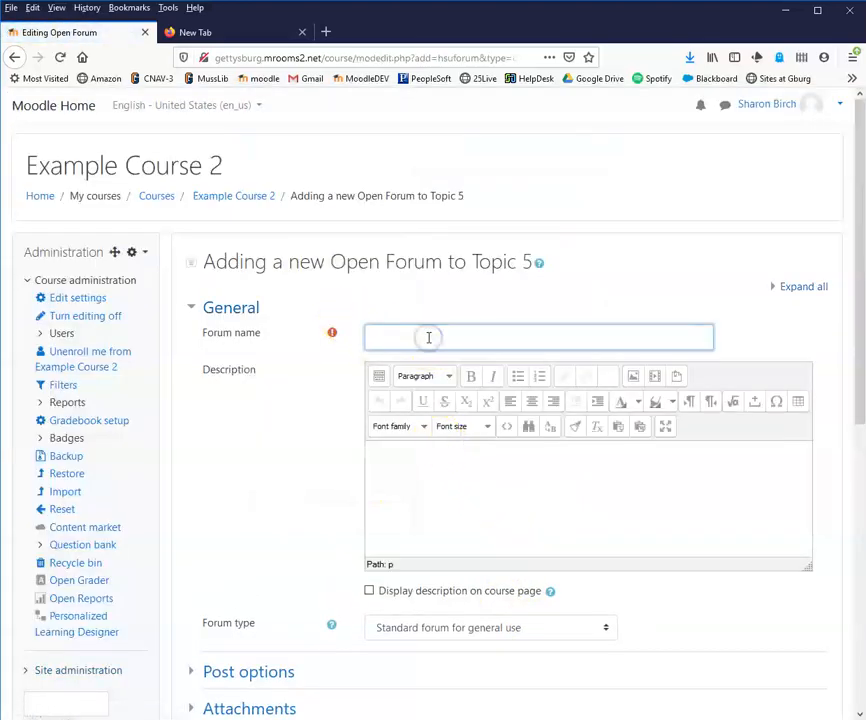
text(Discussion)
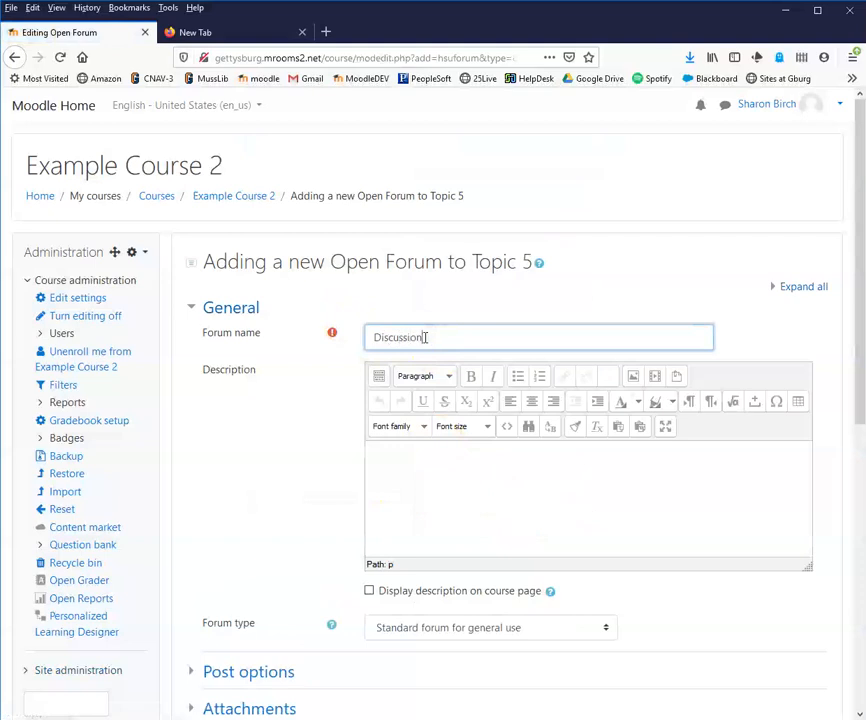
click(408, 461)
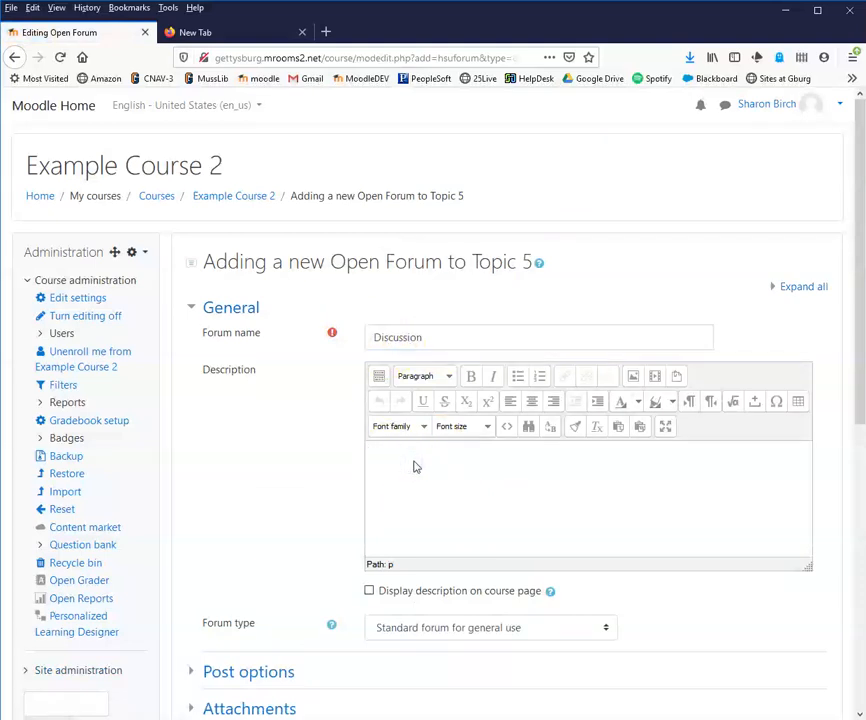
text(hafsdfhjsdhfjsahdfahsdfhsjdfhsahdfshdfhsdfhsahdfhasjdfhsajdfhjsadhfjsahdf)
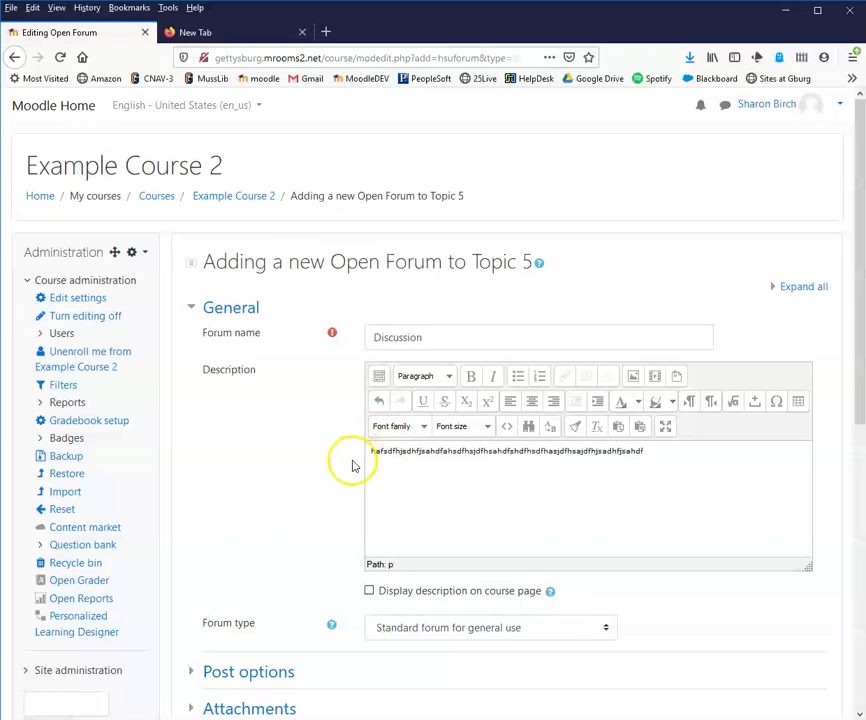
Step: Read the help on the available forum types and close it again
scroll(289, 452, down, 3)
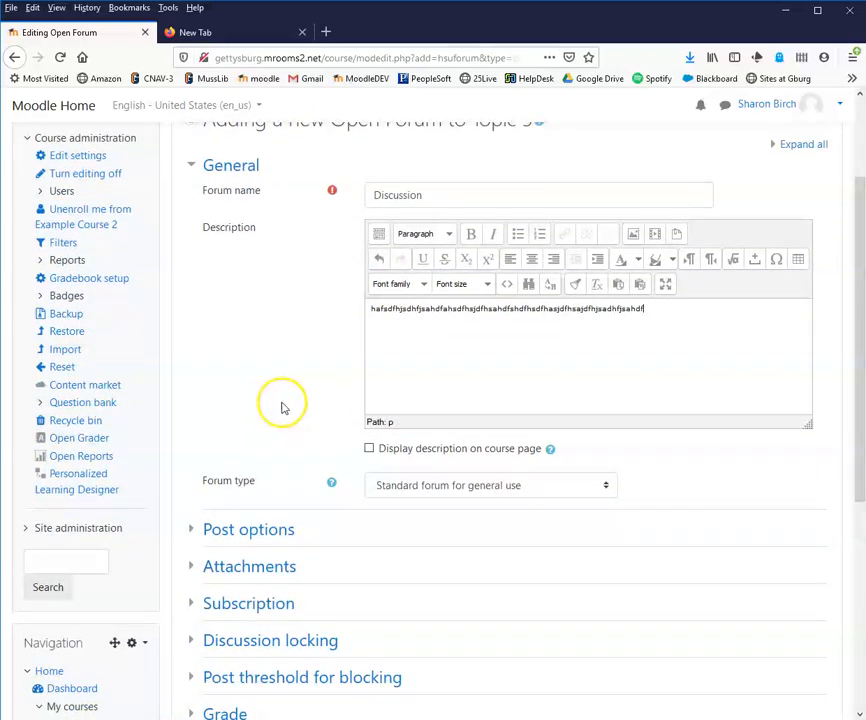
scroll(280, 410, down, 1)
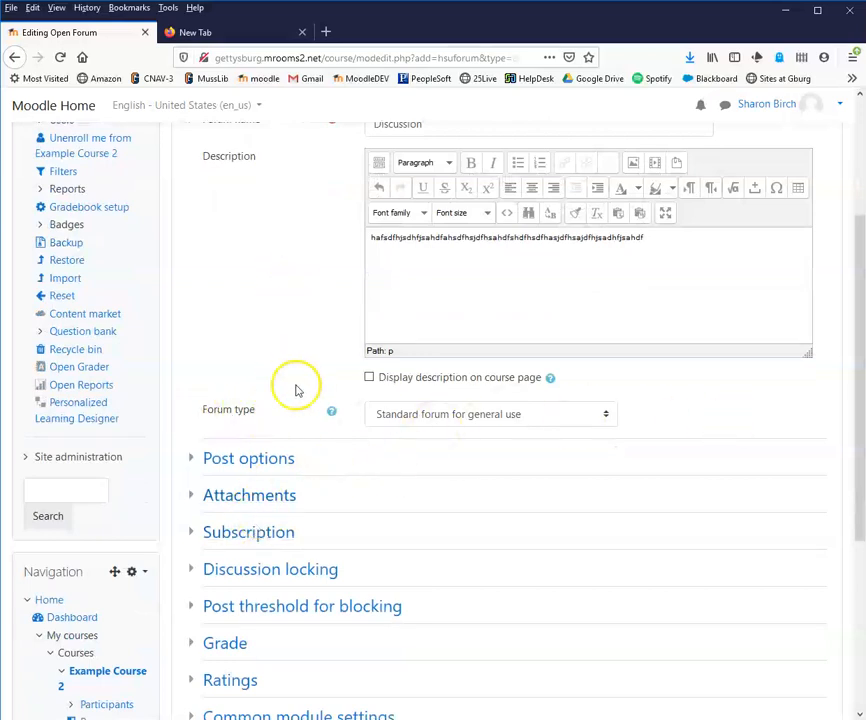
scroll(292, 388, up, 1)
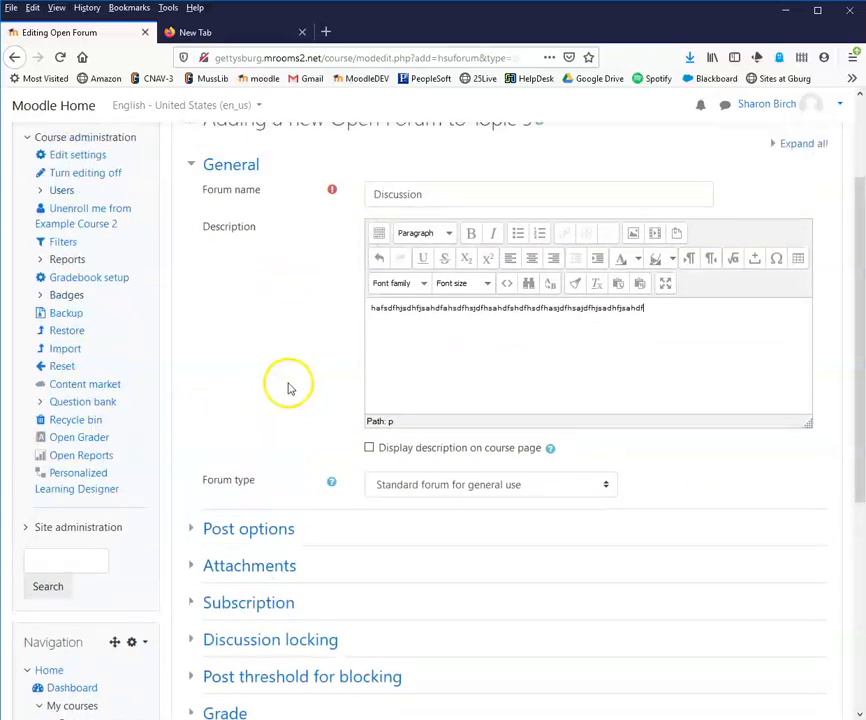
click(332, 486)
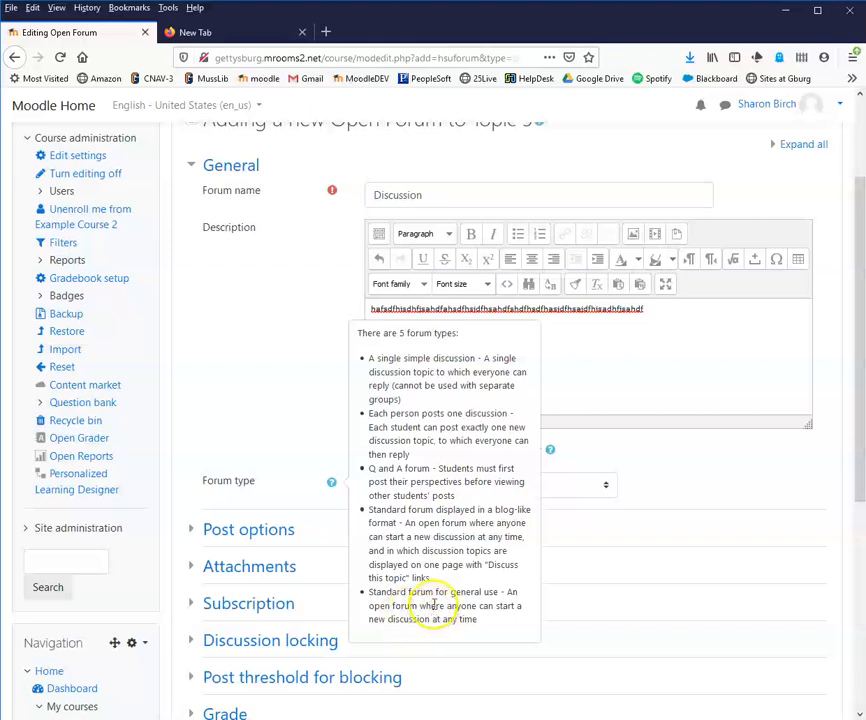
click(739, 474)
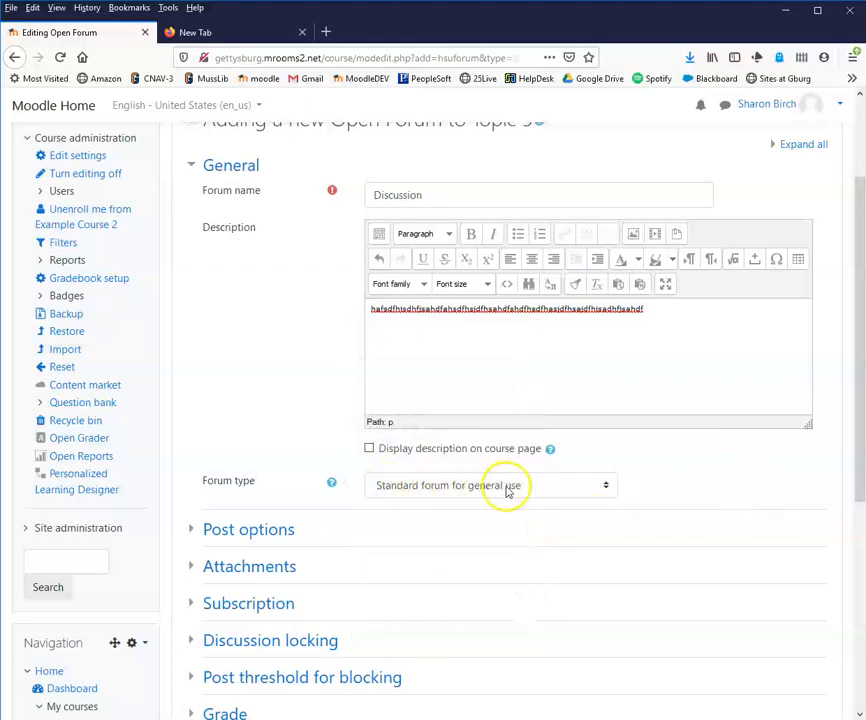
Step: Expand the Post options and Attachments settings to review the posting choices and the attachment size and number limits
scroll(290, 522, down, 3)
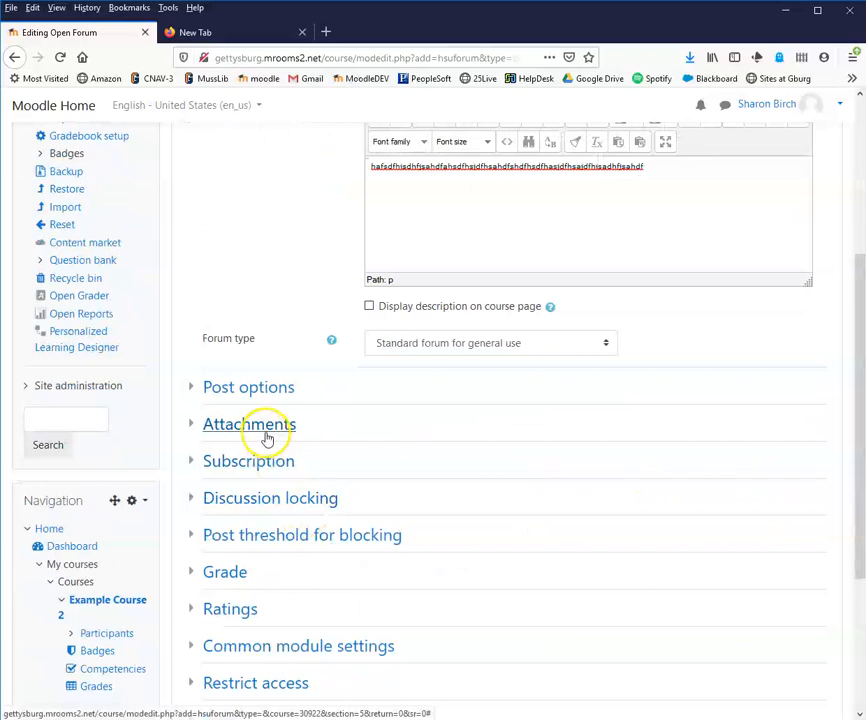
scroll(410, 448, down, 4)
scroll(410, 448, up, 3)
click(391, 446)
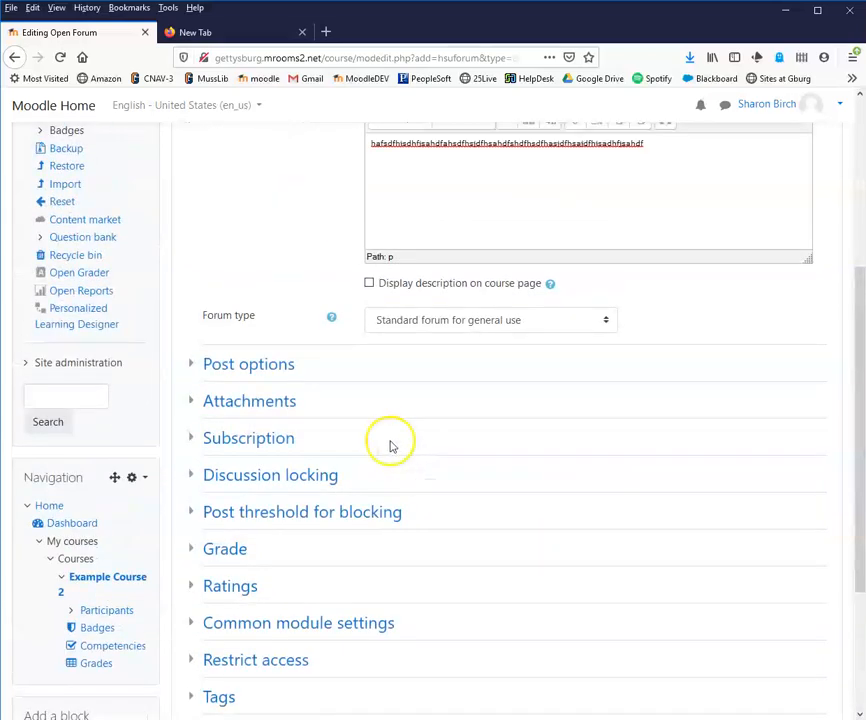
click(191, 364)
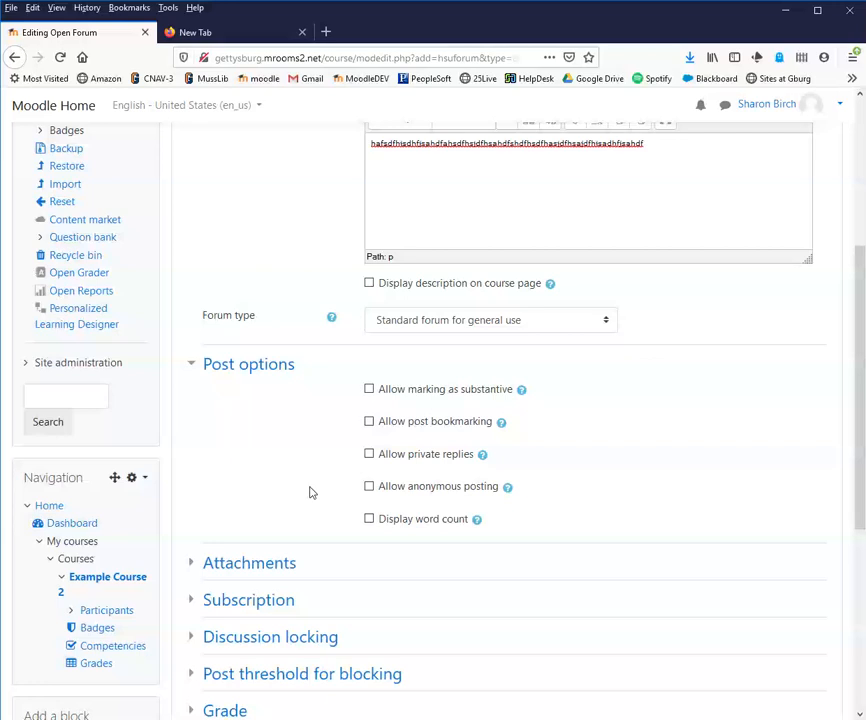
scroll(300, 468, down, 4)
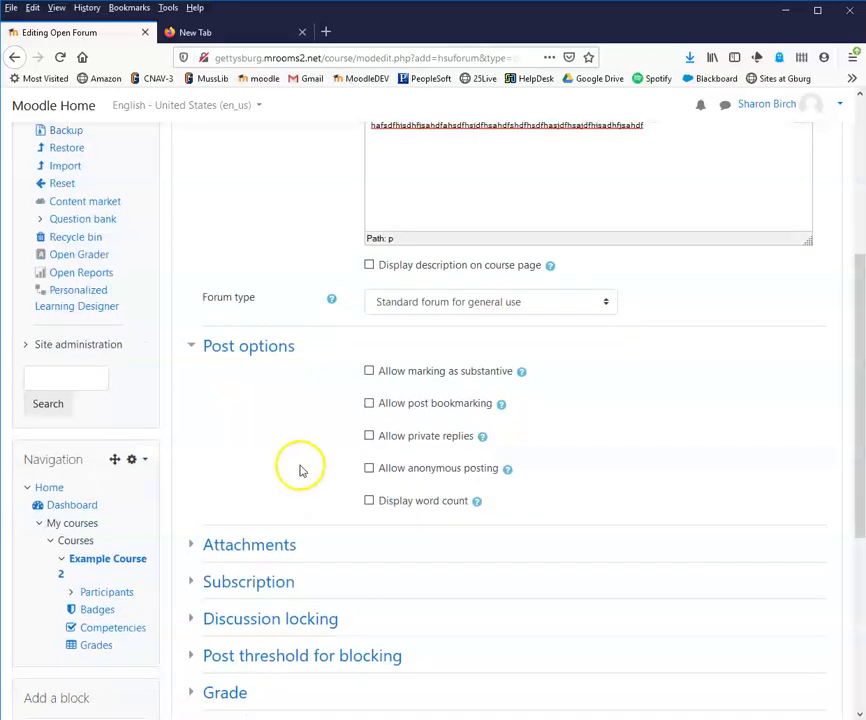
scroll(300, 468, down, 1)
click(192, 280)
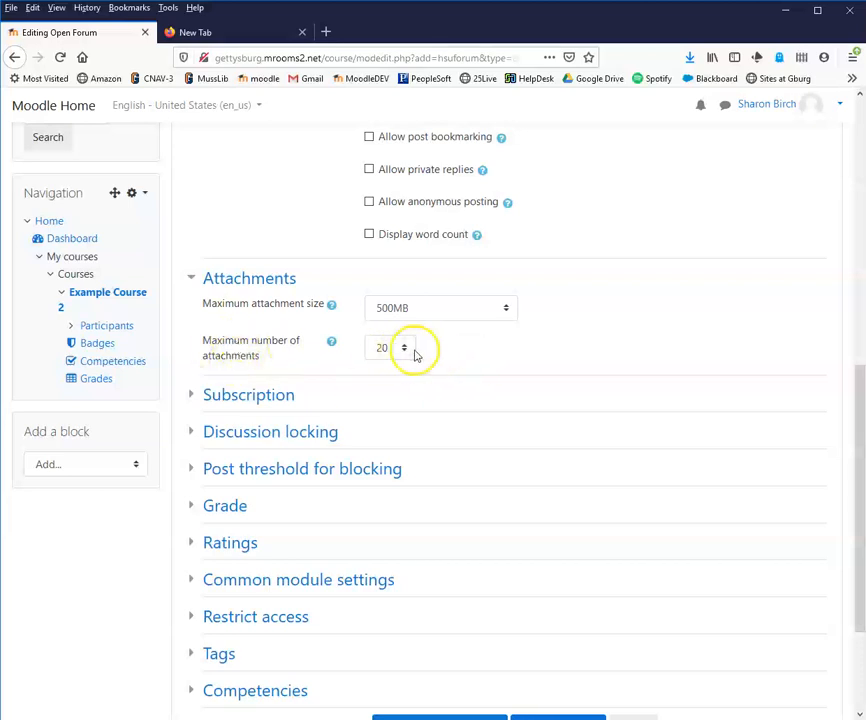
Step: Set the forum's subscription mode to Subscription disabled
scroll(503, 363, down, 3)
click(190, 225)
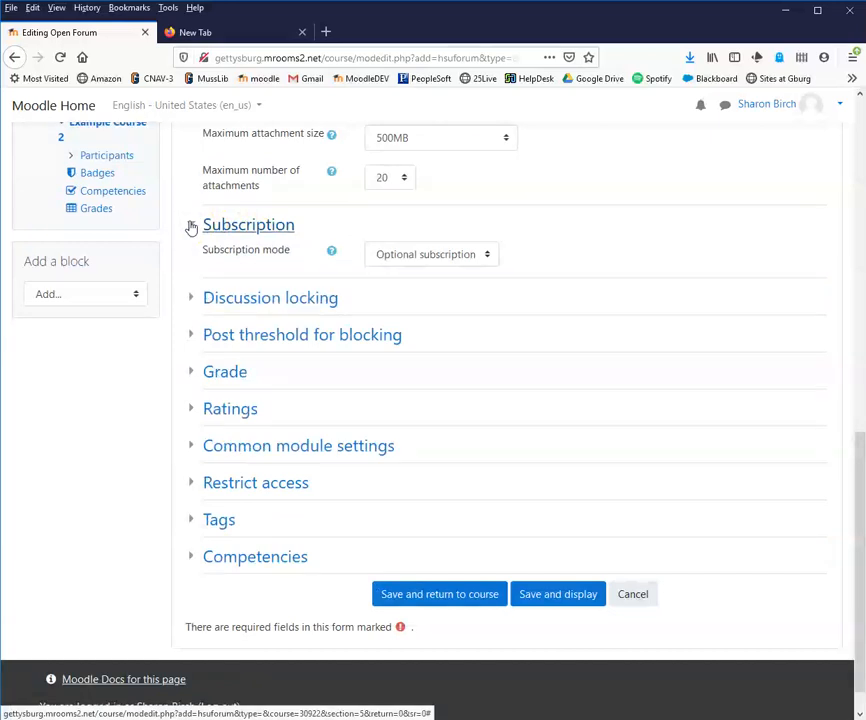
click(487, 255)
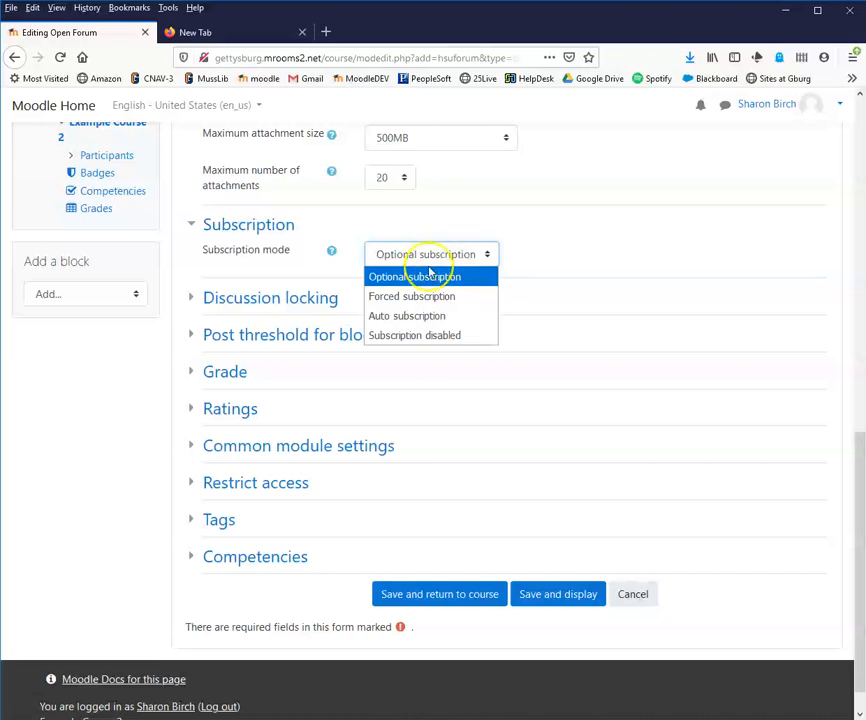
click(412, 336)
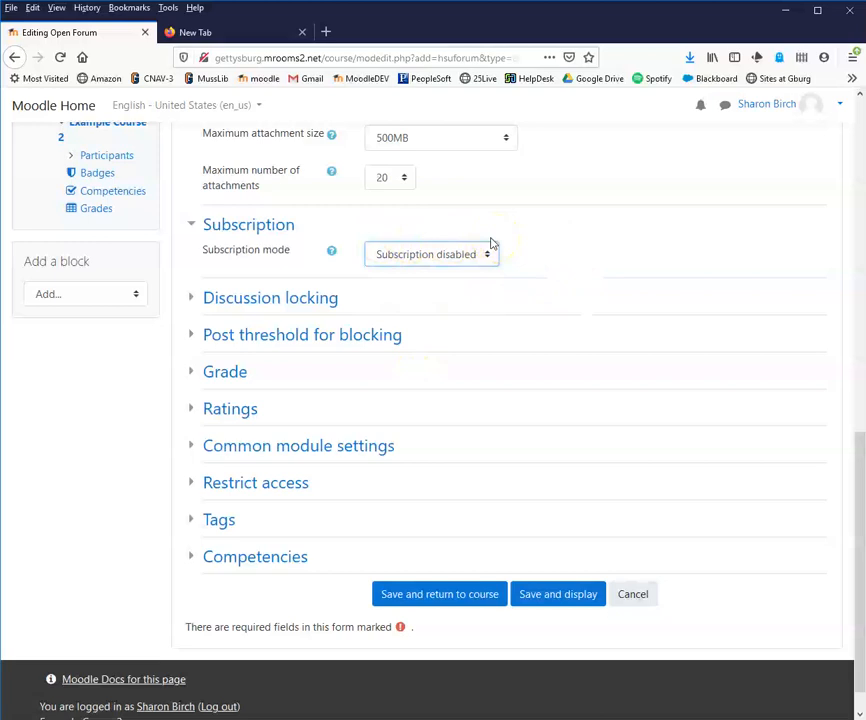
Step: Review the choices for locking discussions after inactivity and the post threshold for blocking, leaving both without a new selection
click(193, 299)
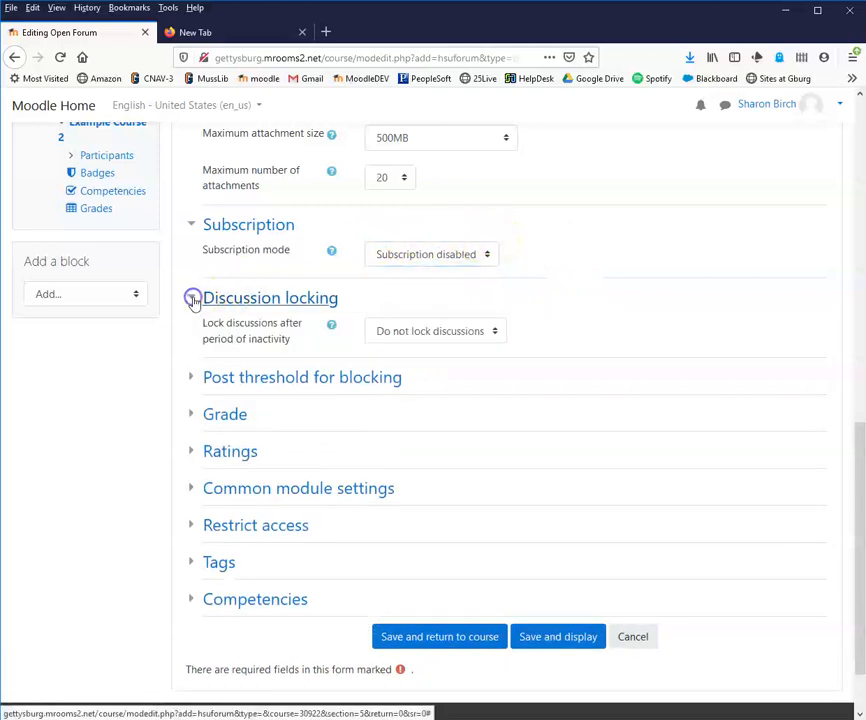
click(495, 332)
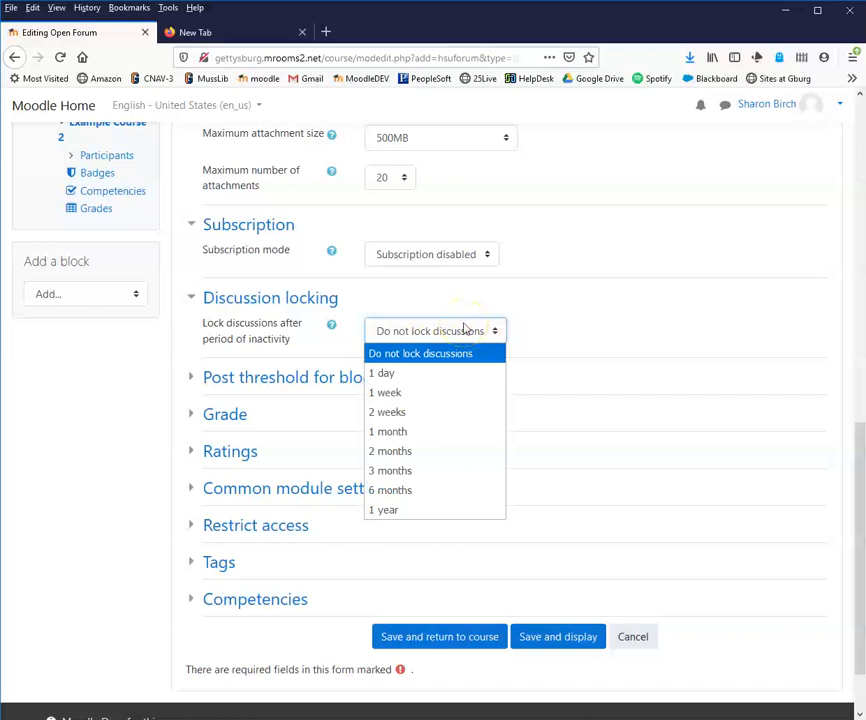
click(550, 305)
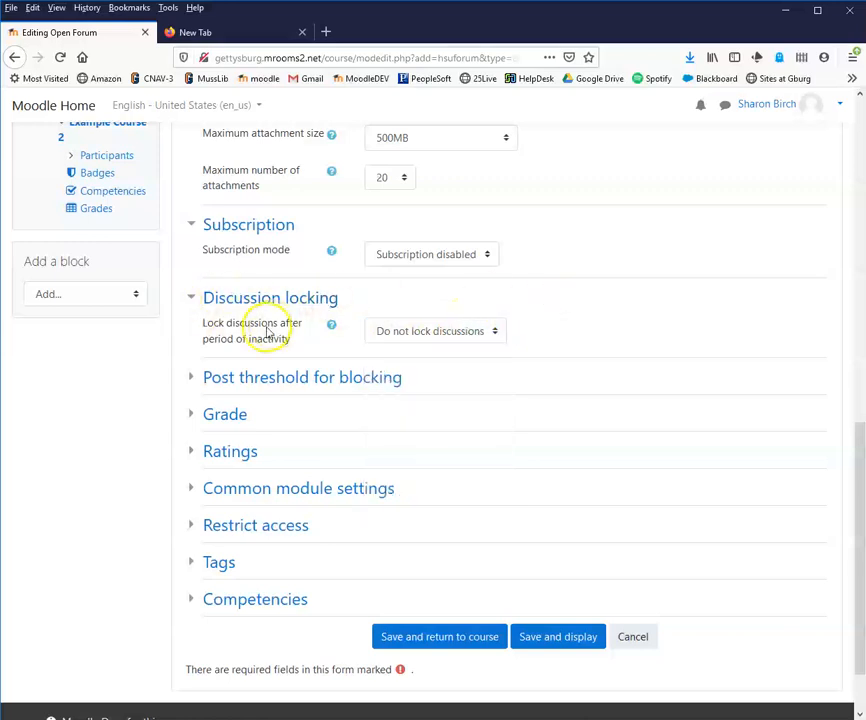
click(192, 379)
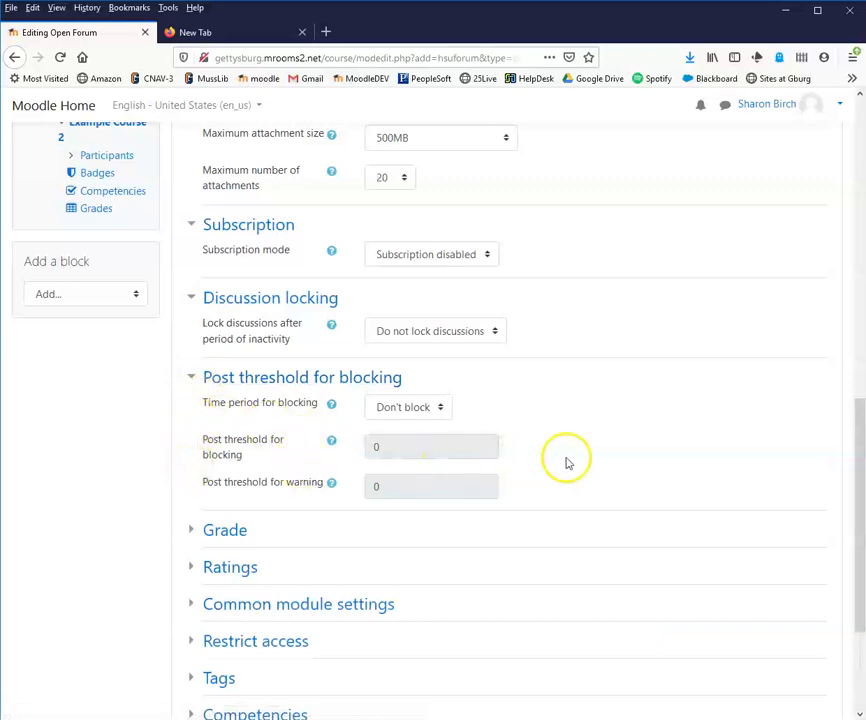
click(442, 408)
click(443, 409)
click(593, 397)
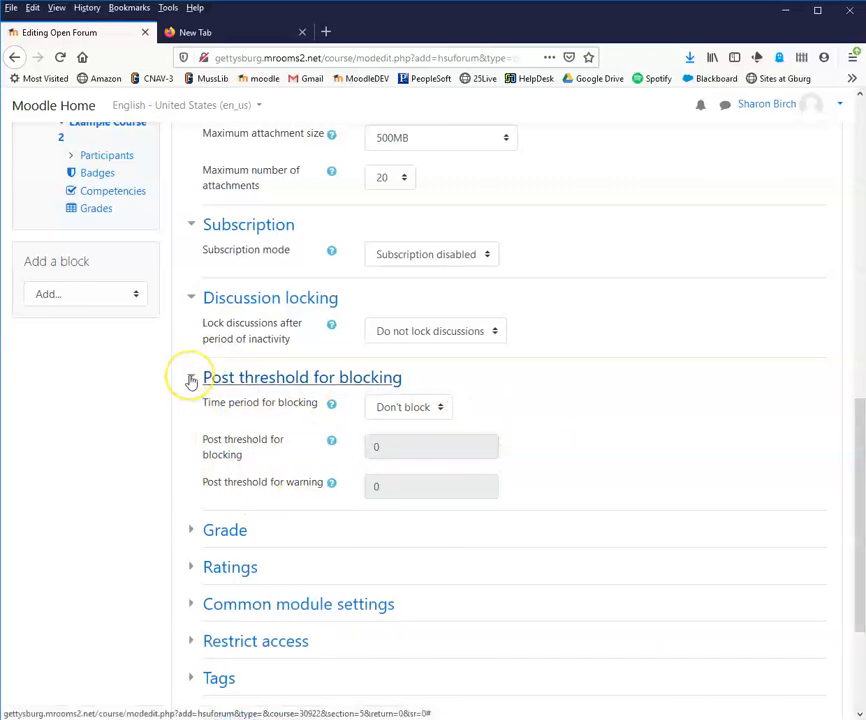
Step: Expand the Grade settings and set the forum's grade type to Manual
scroll(180, 475, down, 3)
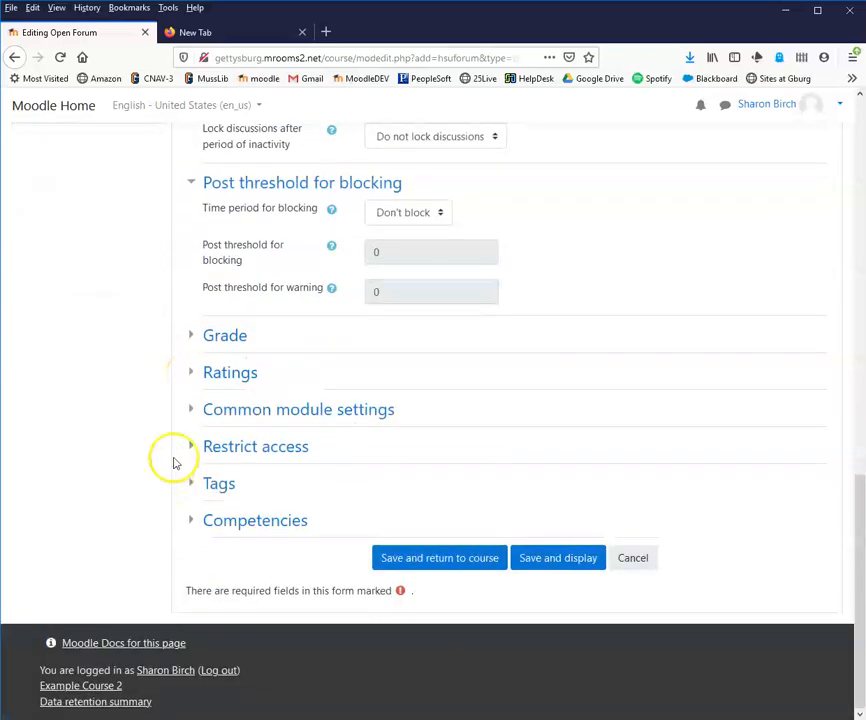
click(192, 338)
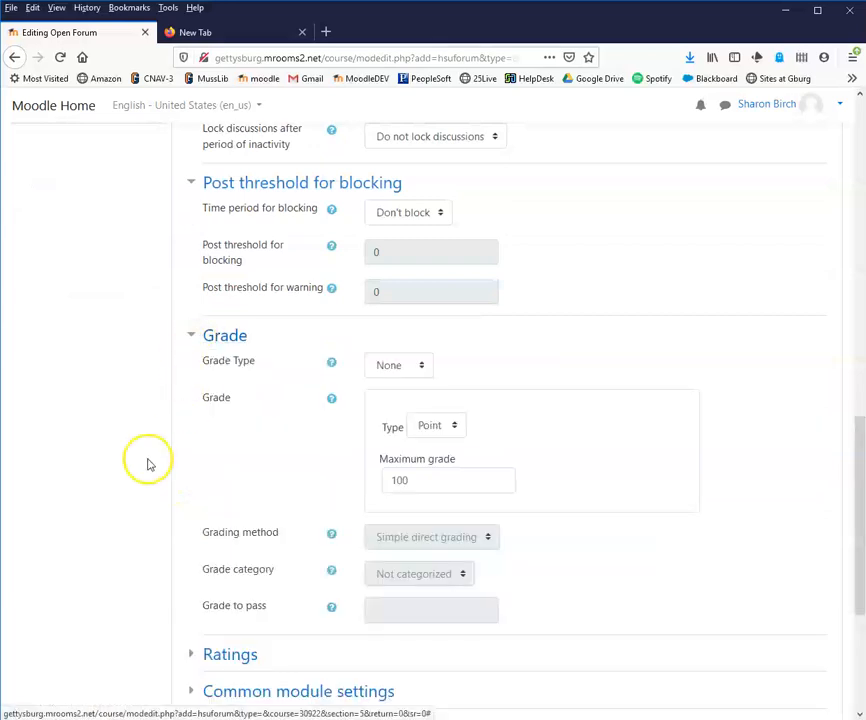
scroll(170, 440, down, 1)
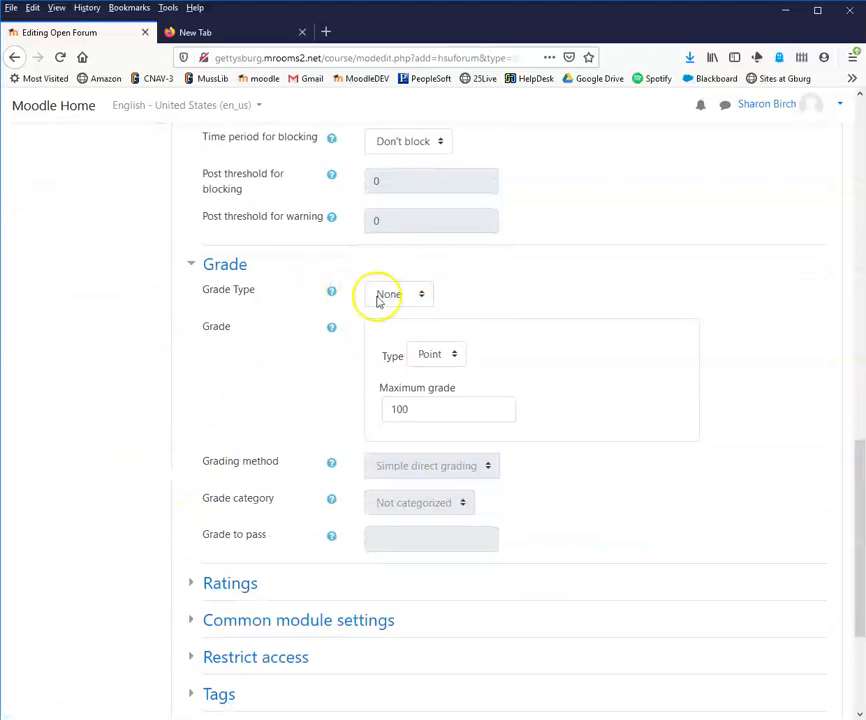
click(425, 296)
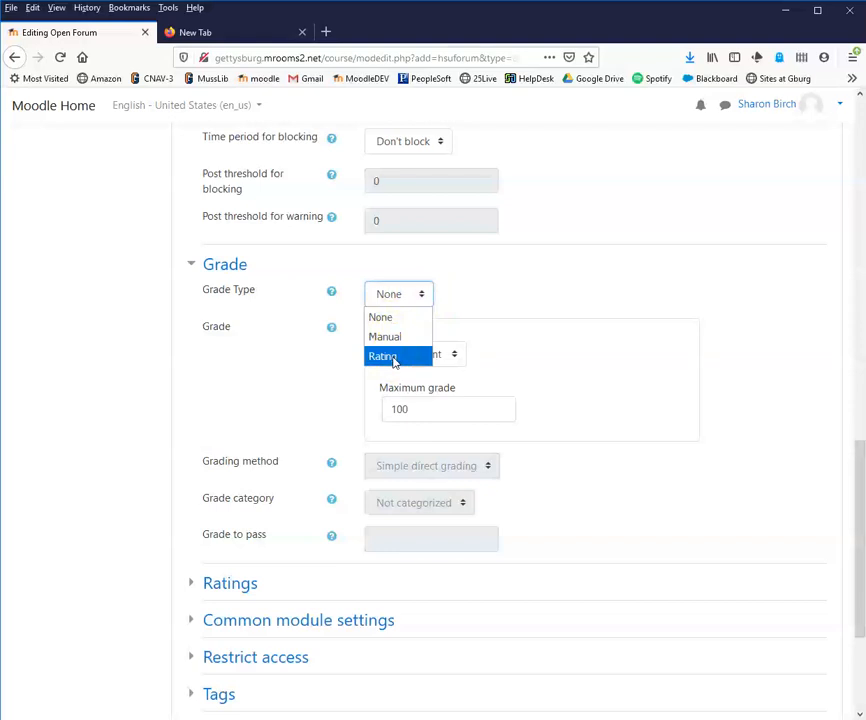
click(390, 318)
click(416, 296)
click(398, 334)
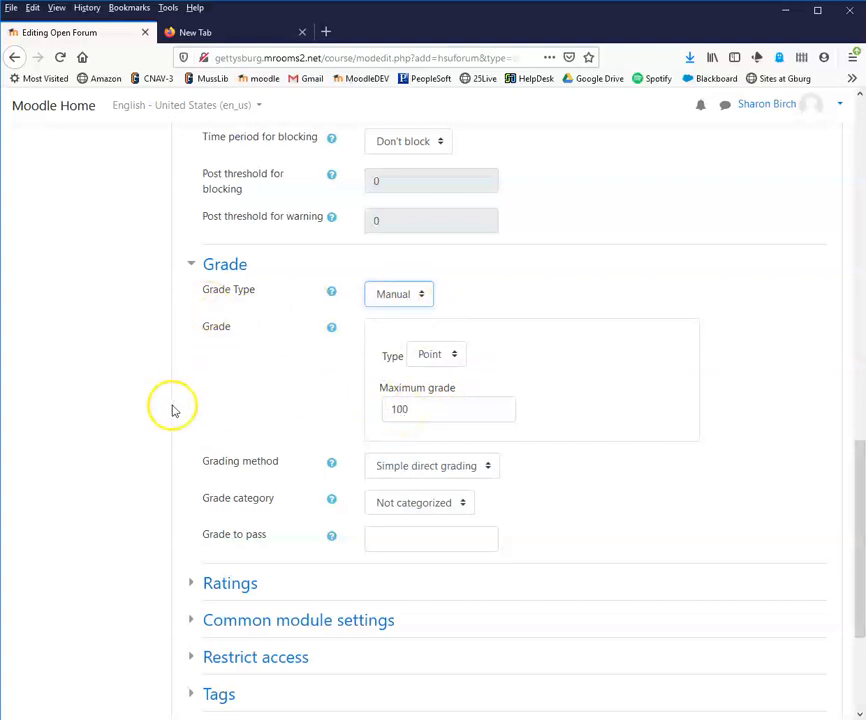
Step: Set the forum's grade type back to None
scroll(335, 284, down, 1)
click(418, 230)
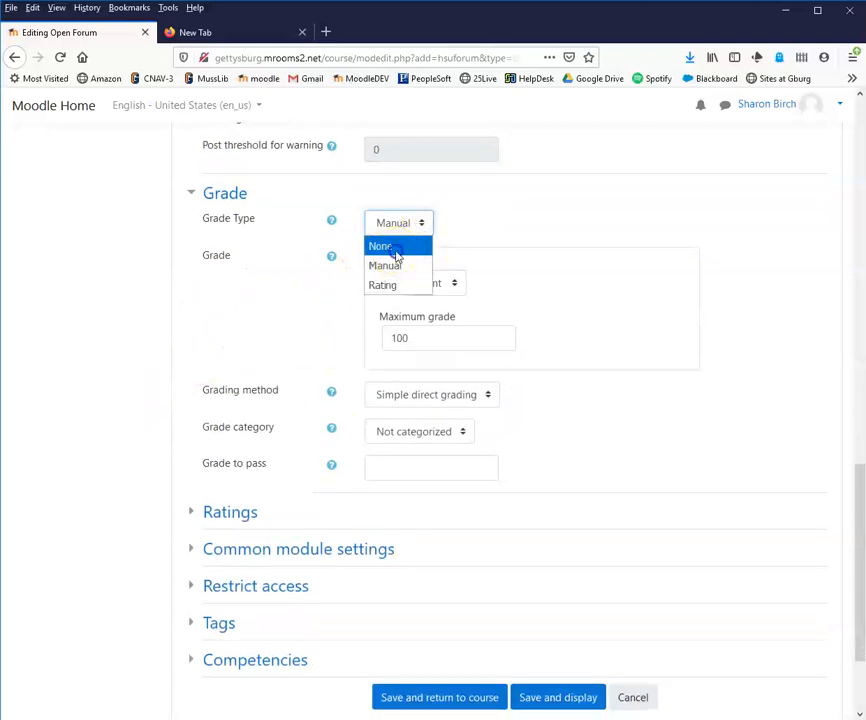
click(380, 244)
Step: Expand the Ratings settings to review the rating permissions and aggregate type
scroll(139, 479, down, 2)
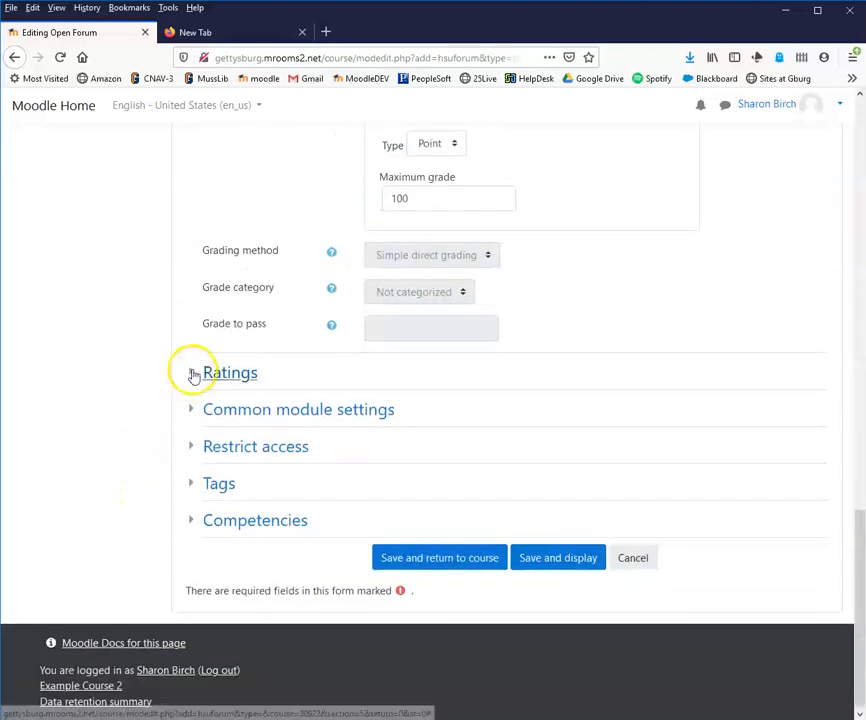
click(188, 372)
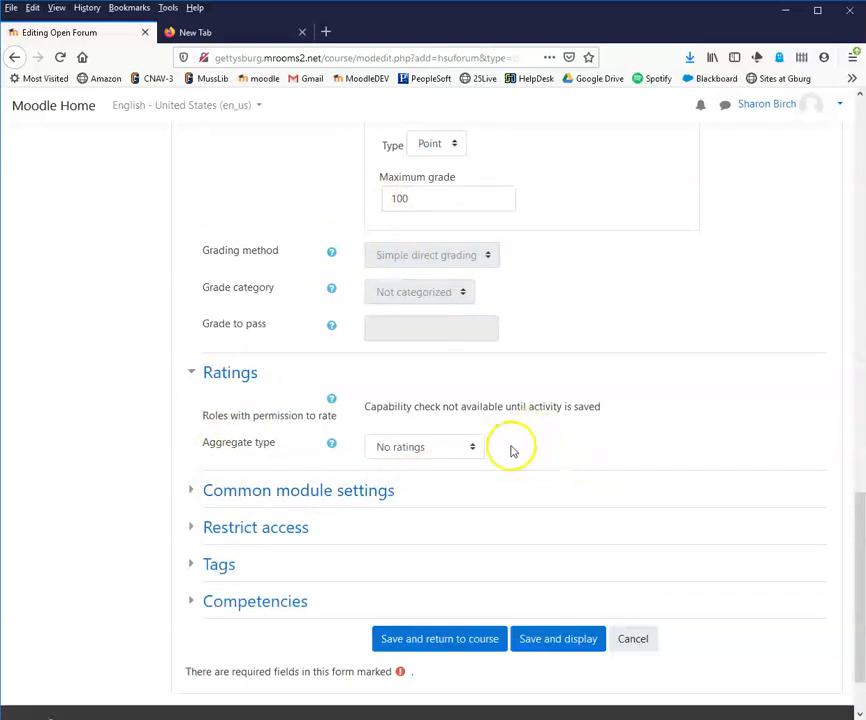
Step: Review the aggregate types offered for ratings and the kinds of access restriction that can be added to the forum
click(477, 449)
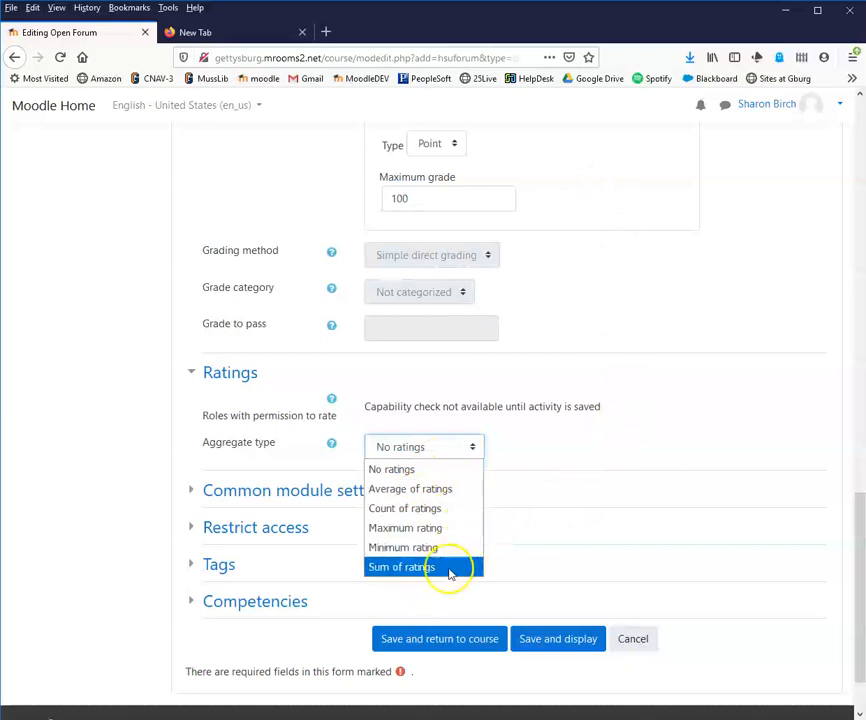
click(663, 418)
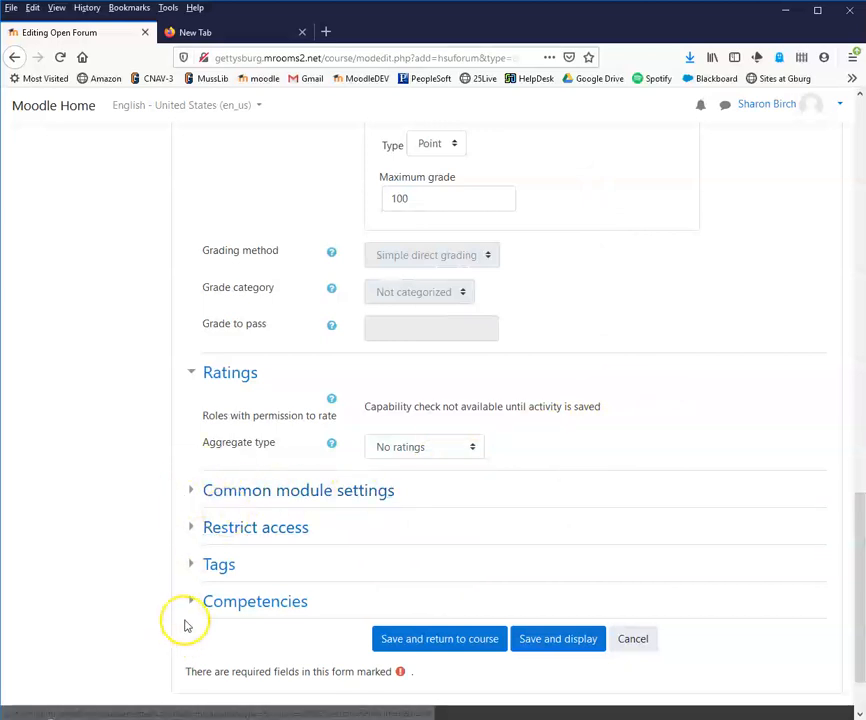
click(191, 528)
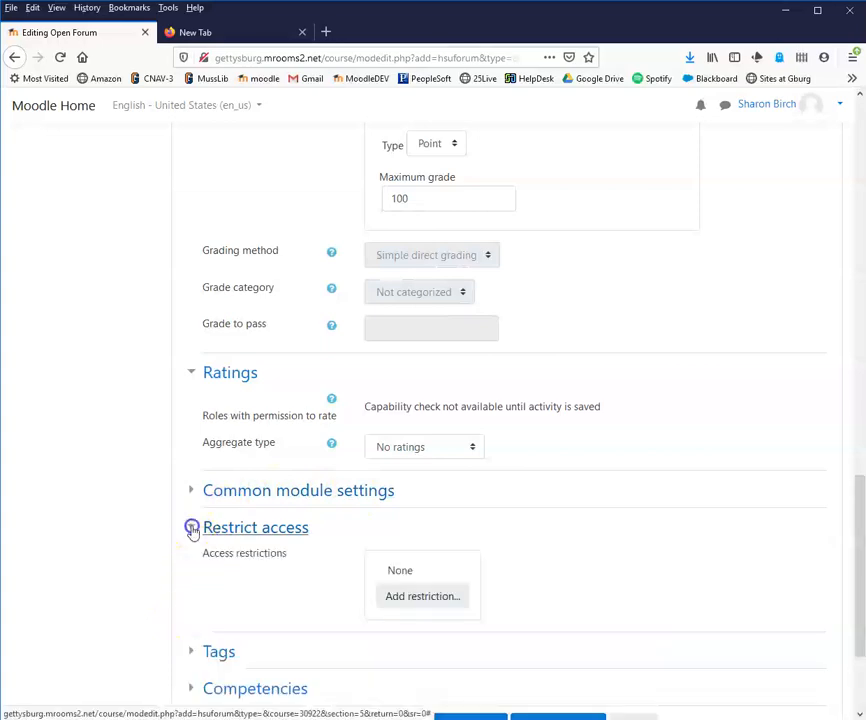
scroll(164, 538, up, 15)
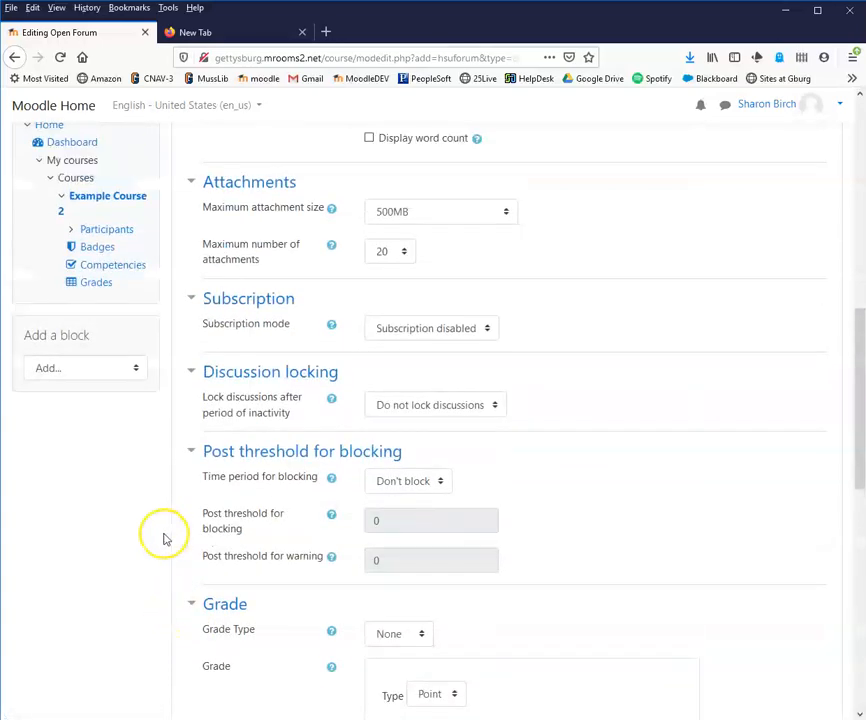
scroll(164, 541, down, 15)
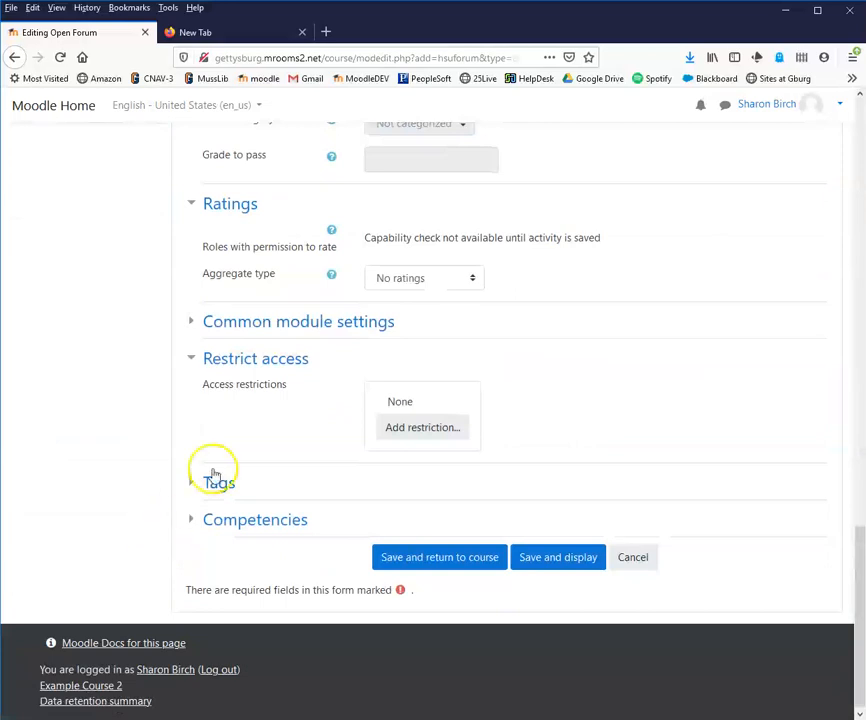
click(414, 432)
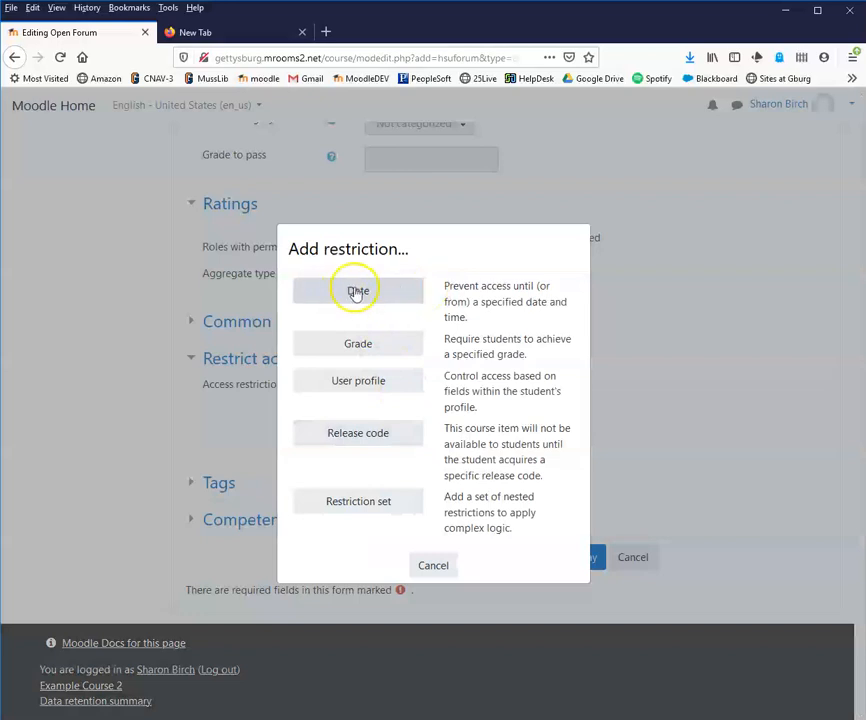
click(433, 566)
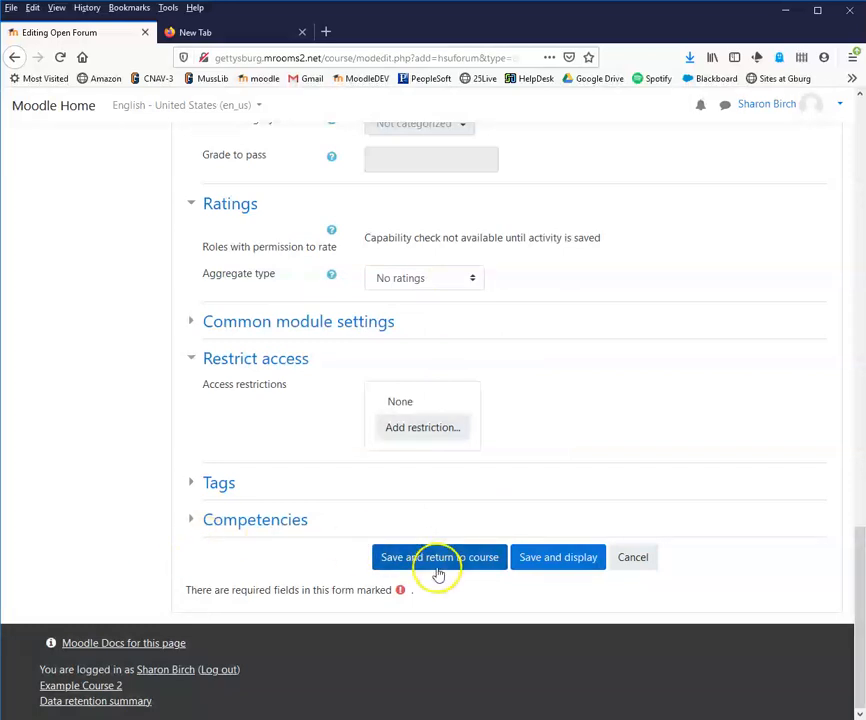
Step: Save the forum and display its page
click(547, 567)
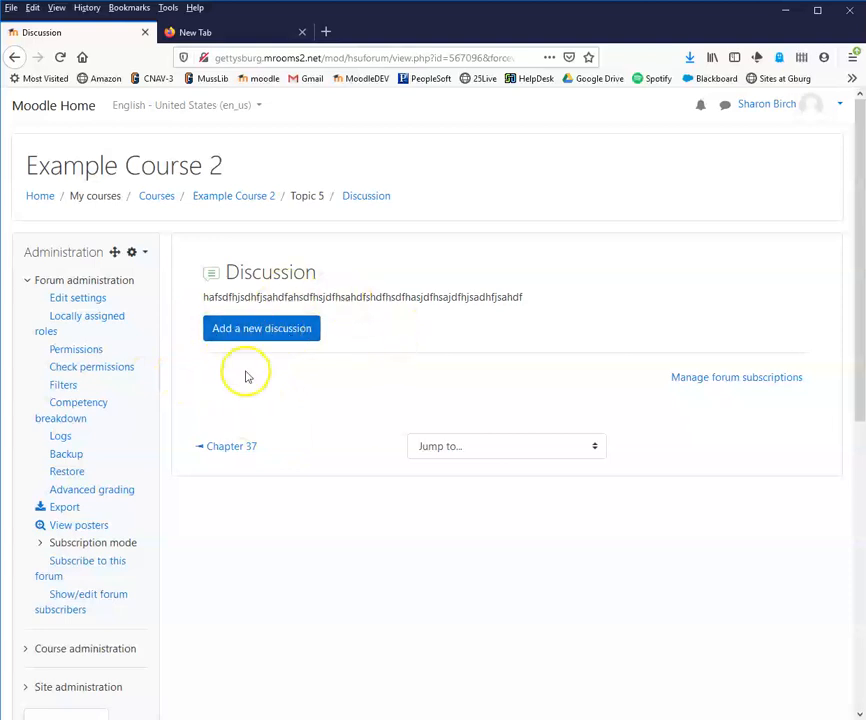
click(367, 407)
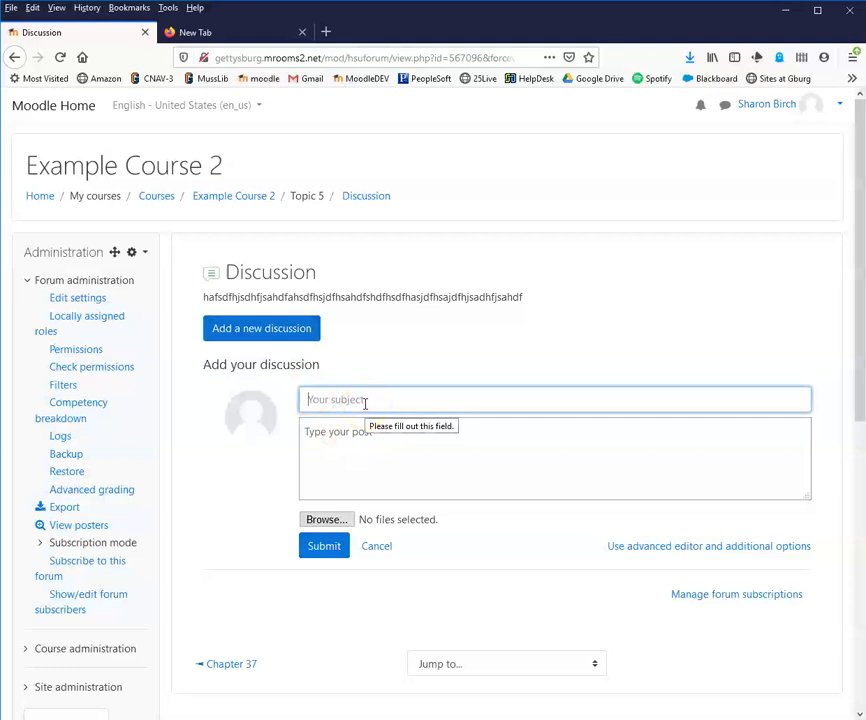
click(375, 440)
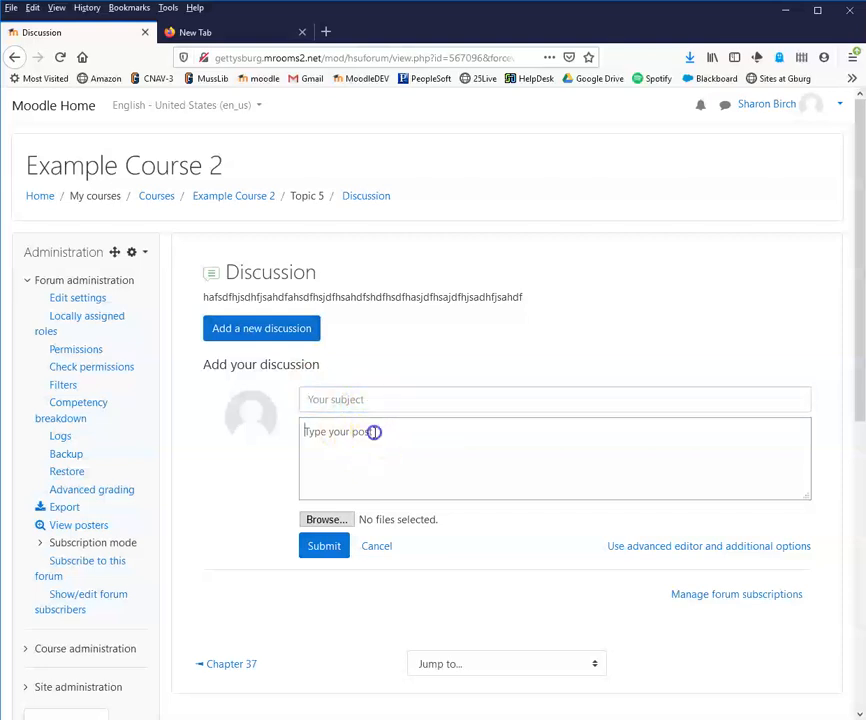
text(reading flection)
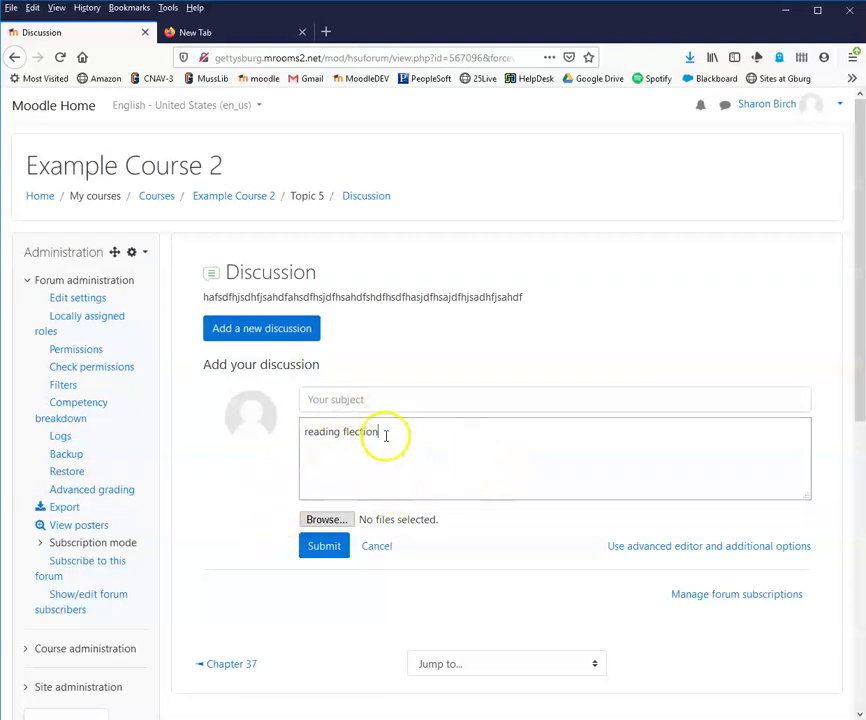
drag(385, 433, 270, 433)
key(BackSpace)
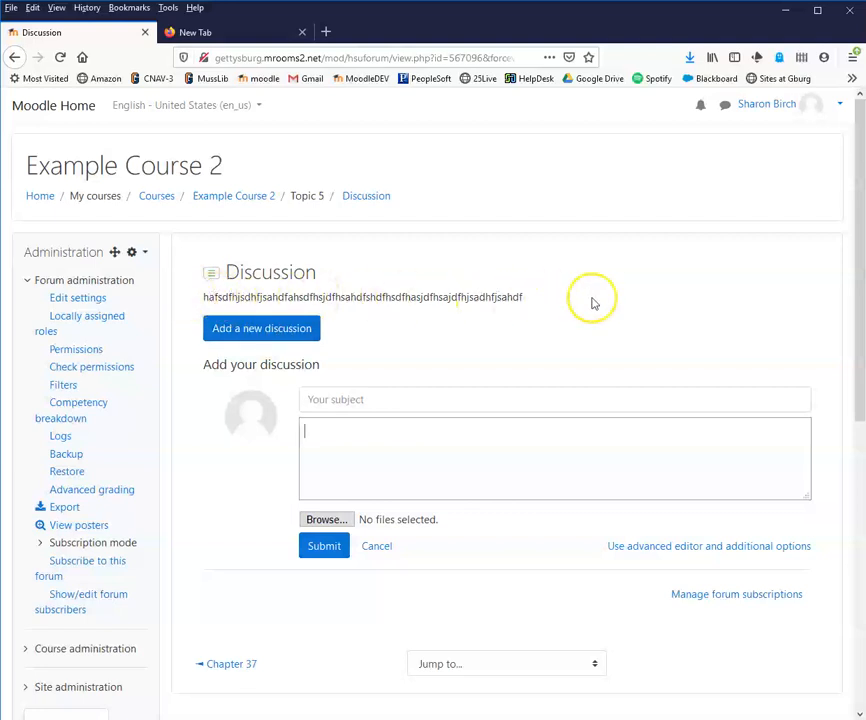
Step: Post a new discussion with the subject "my thoughts on asdhfkashdkjfhasd" and a line of random filler letters as the message
click(370, 399)
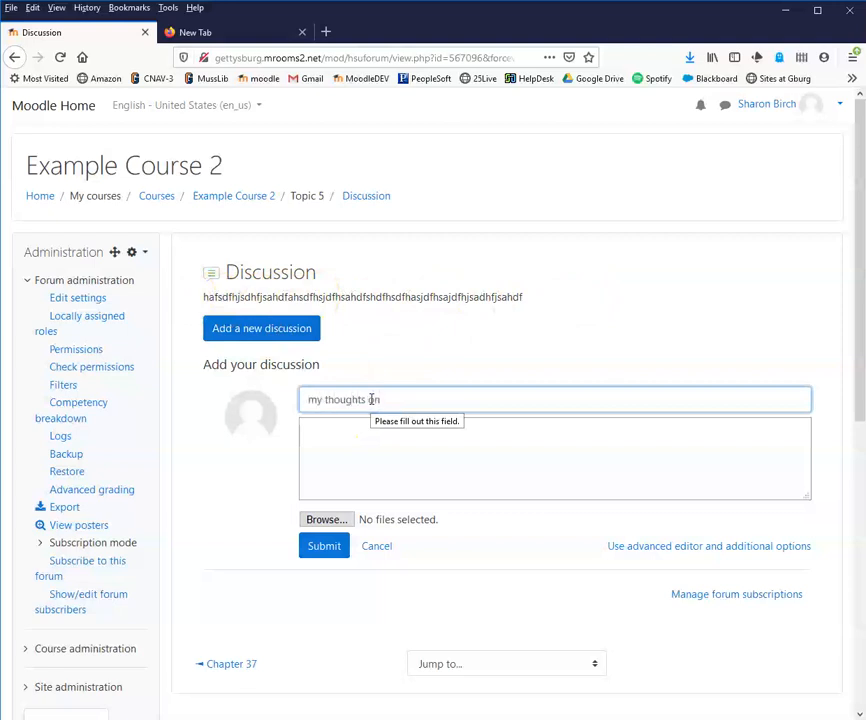
click(392, 446)
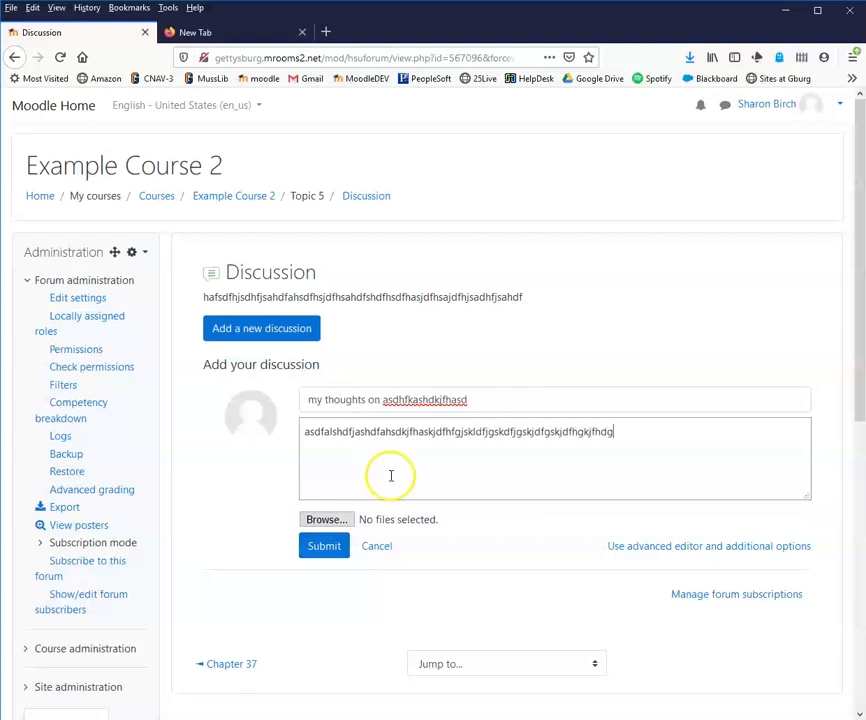
click(325, 545)
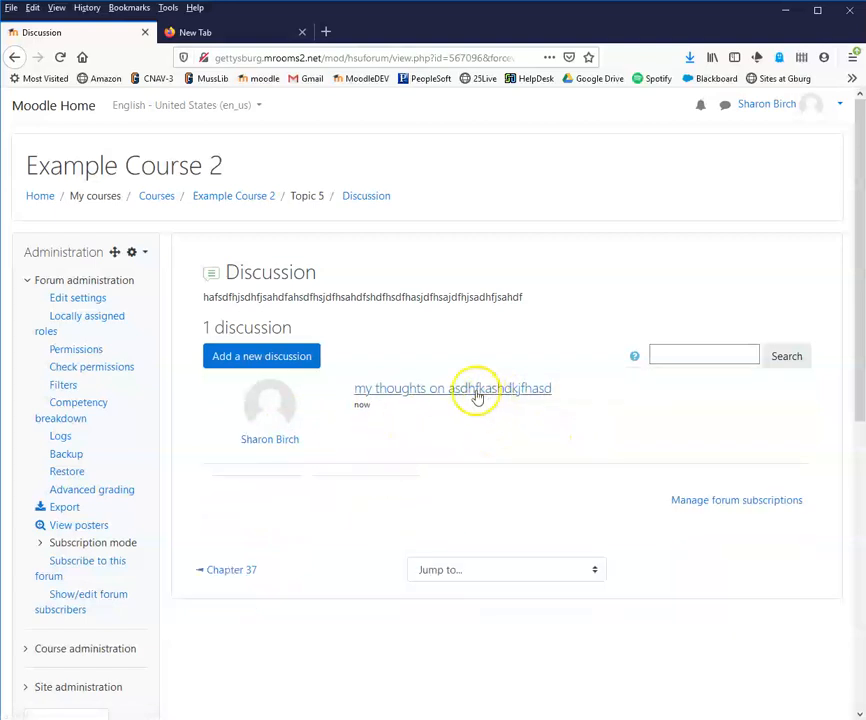
Step: Open the "my thoughts on asdhfkashdkjfhasd" discussion to examine its post and reply options, and return to the forum page
click(469, 395)
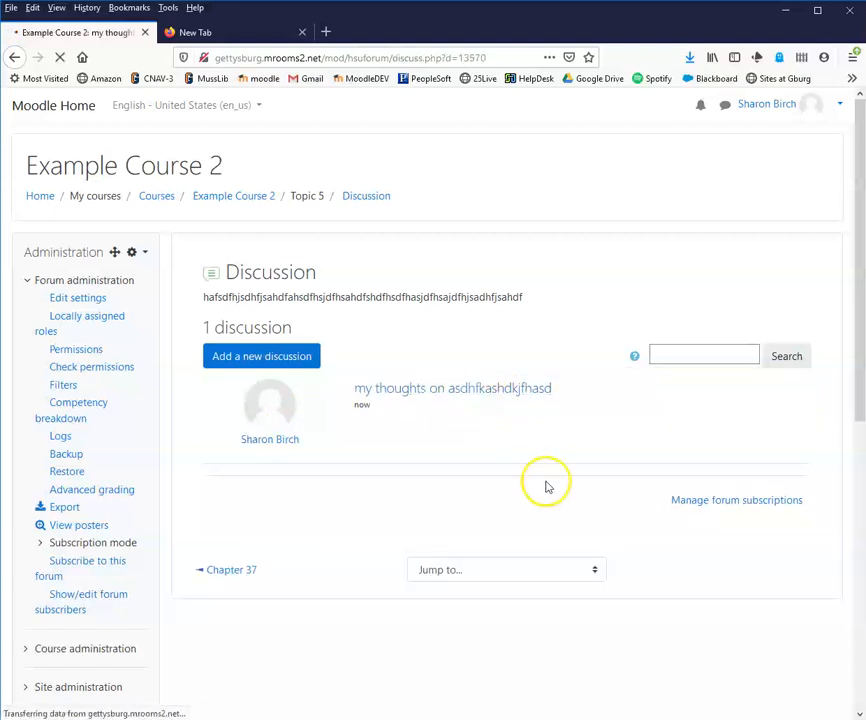
scroll(538, 497, down, 3)
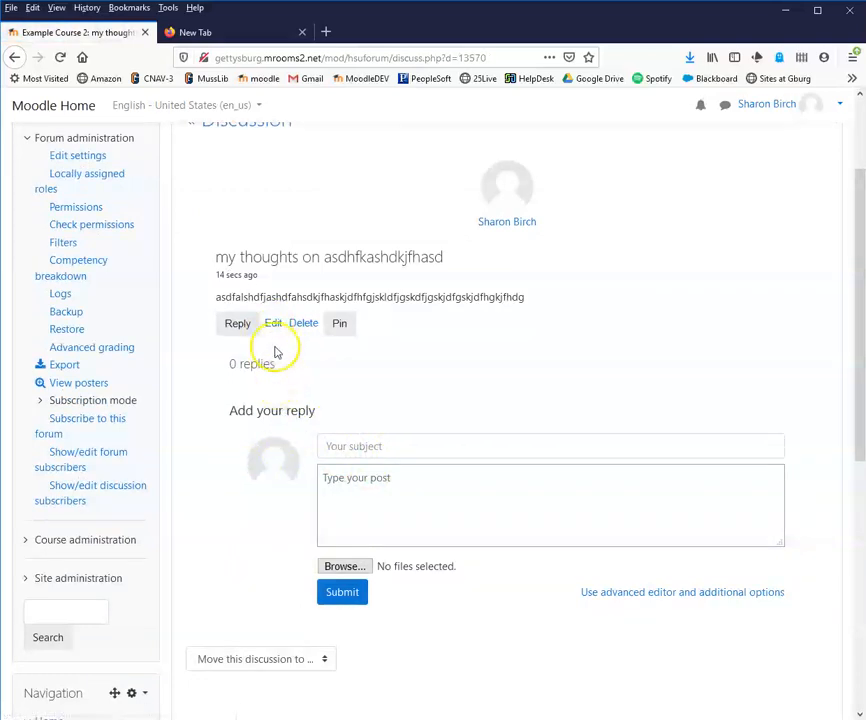
scroll(240, 600, down, 2)
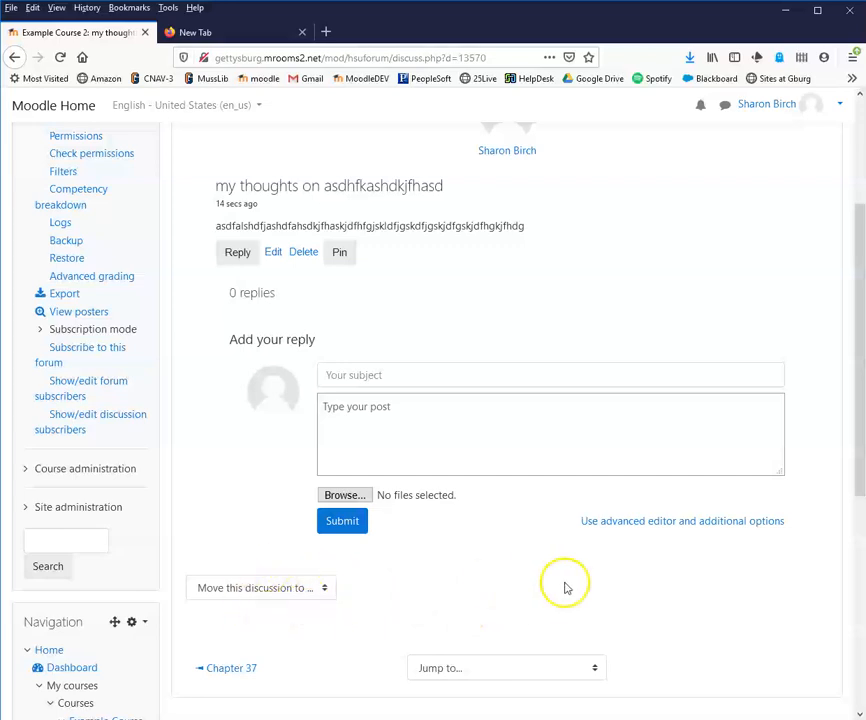
scroll(520, 598, up, 4)
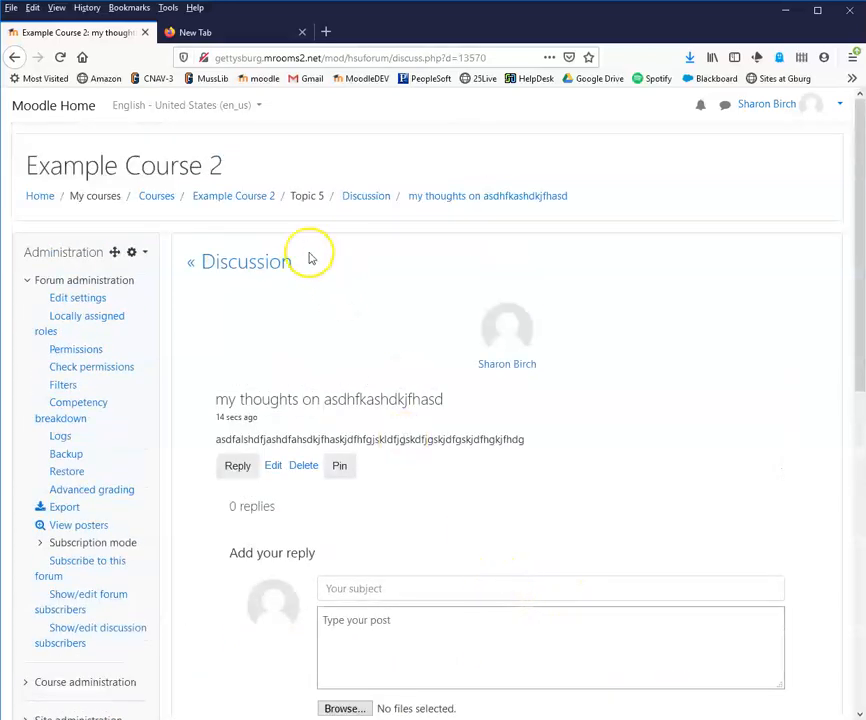
click(270, 265)
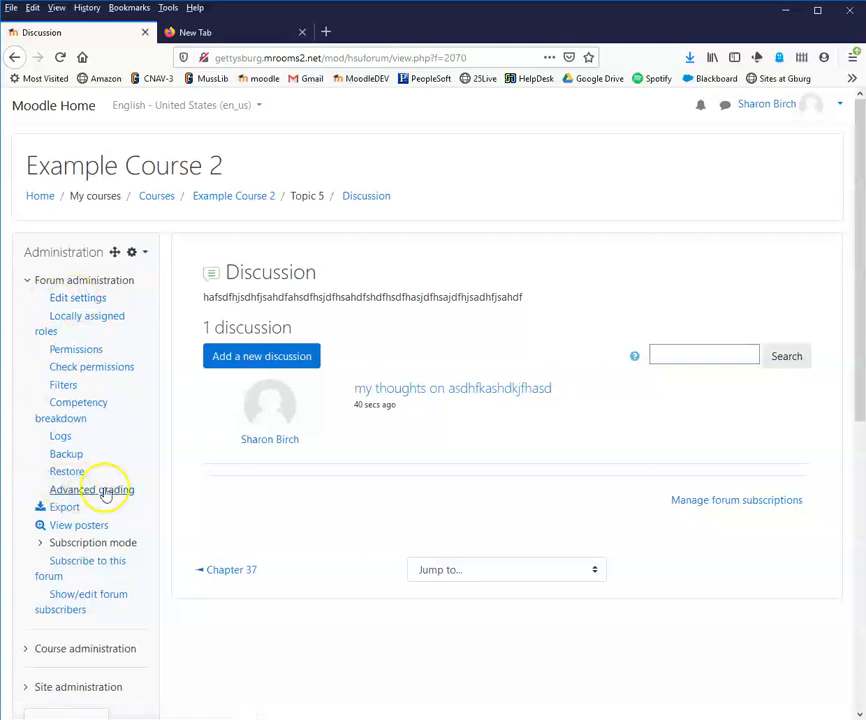
Step: Open the forum's export options and keep the export set to All discussions and All participants
click(64, 508)
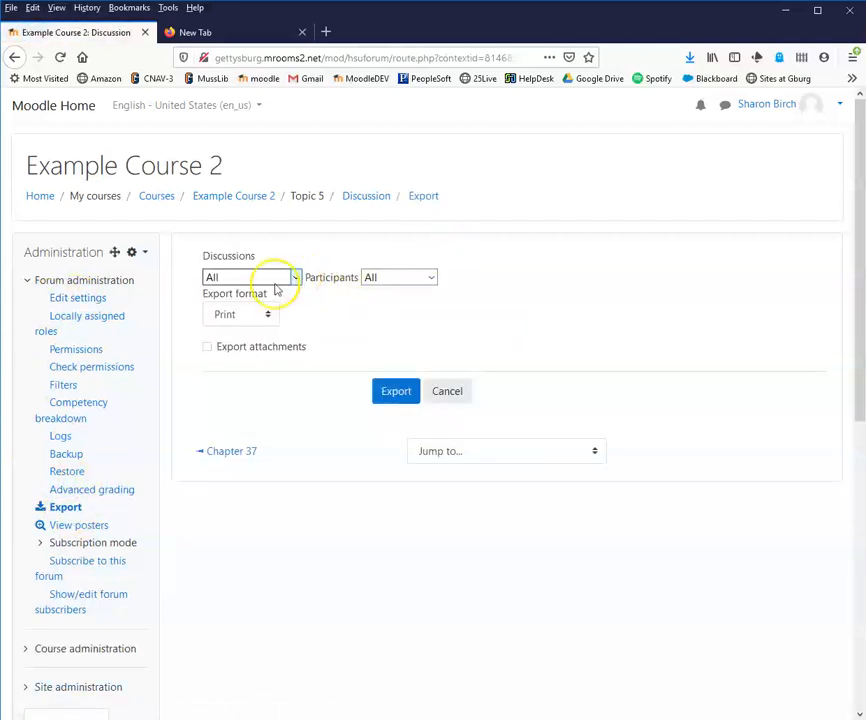
click(433, 277)
click(435, 278)
click(296, 278)
click(296, 279)
click(295, 278)
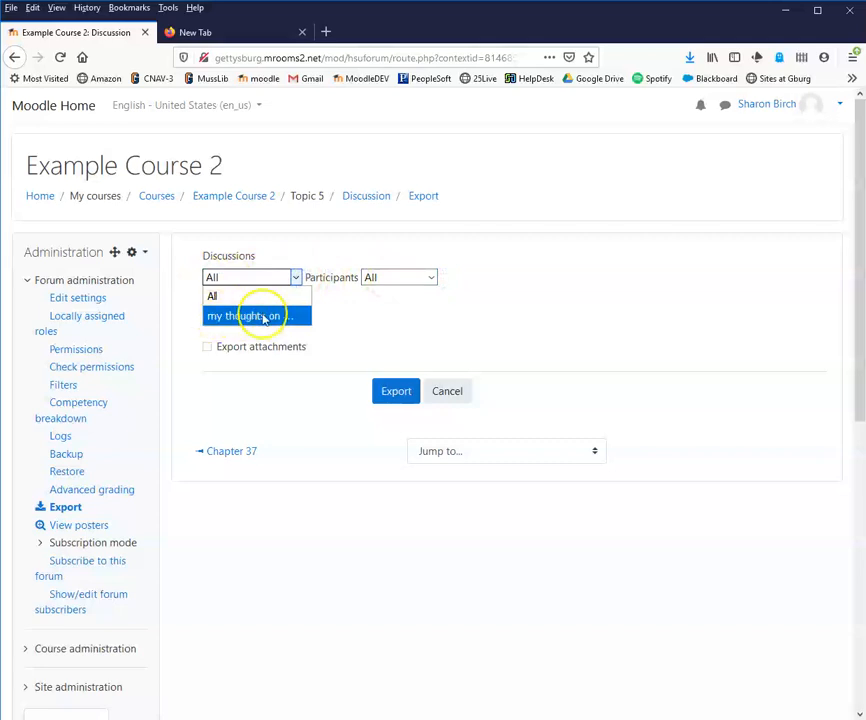
click(245, 297)
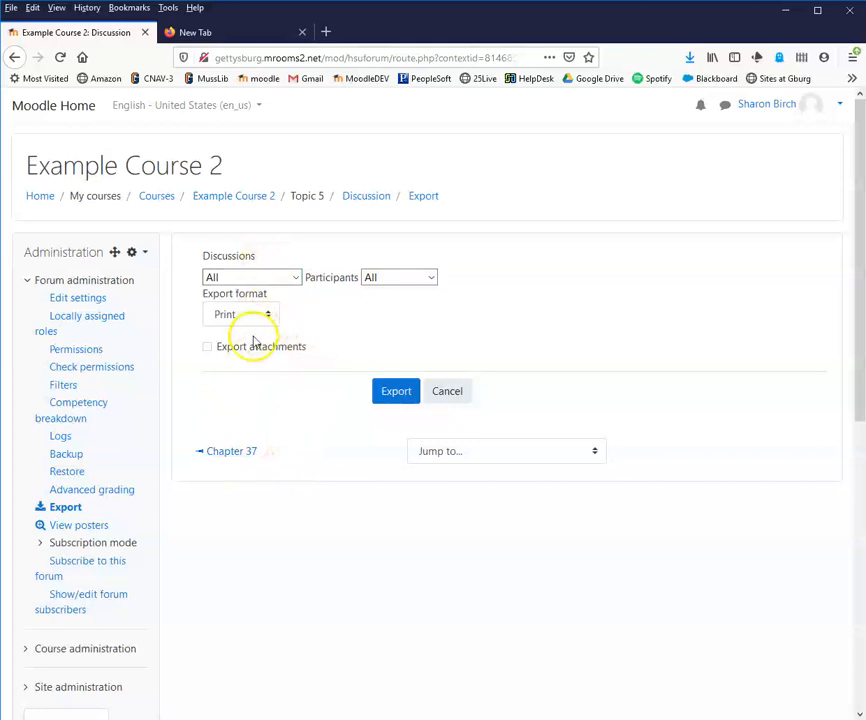
Step: Review the available export formats and choose Print
click(268, 315)
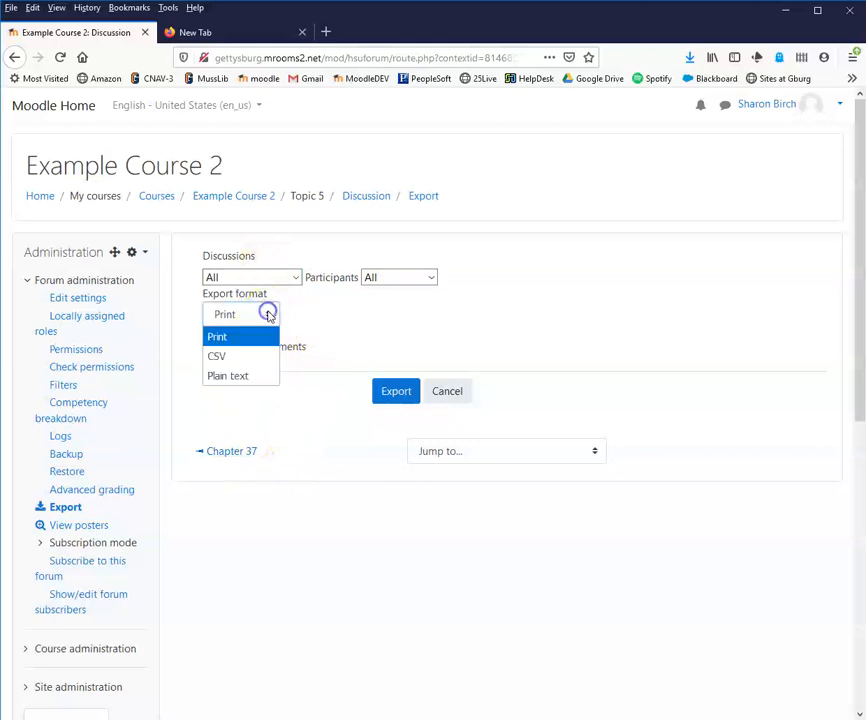
click(240, 362)
click(238, 338)
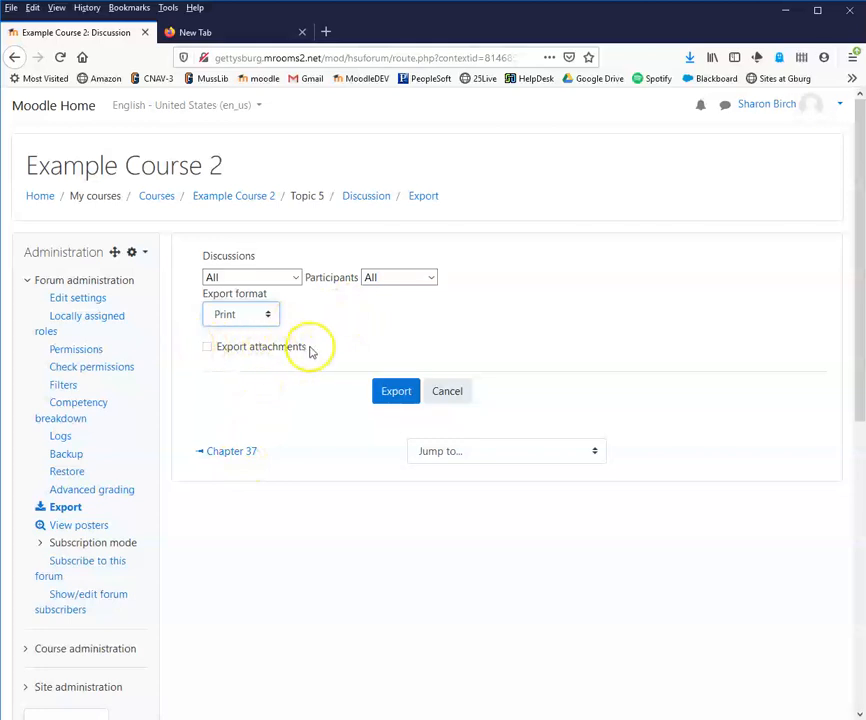
Step: Export the forum posts to the default printer with all pages and one copy, and return to the export options
click(398, 392)
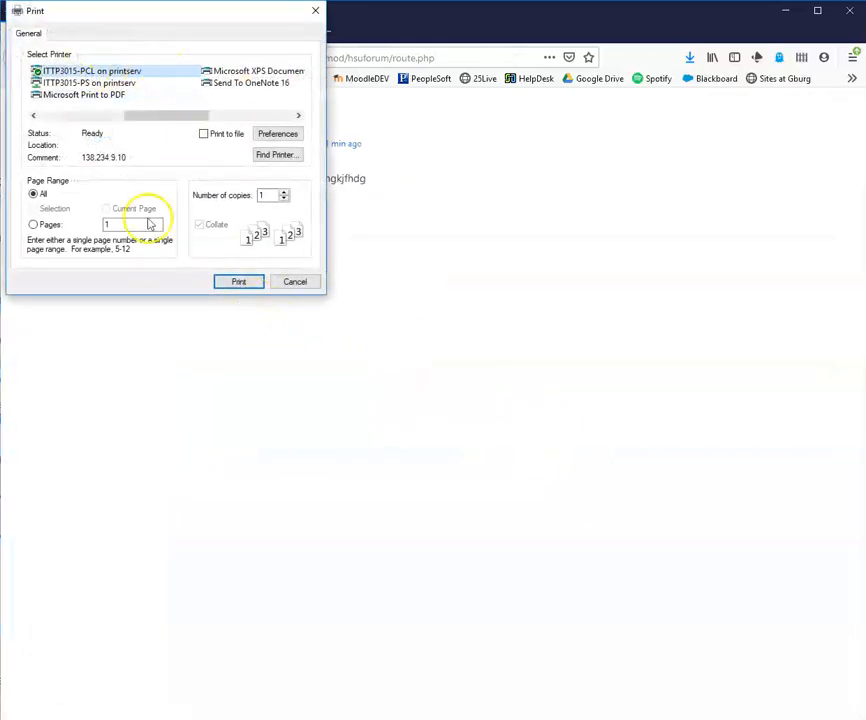
click(239, 282)
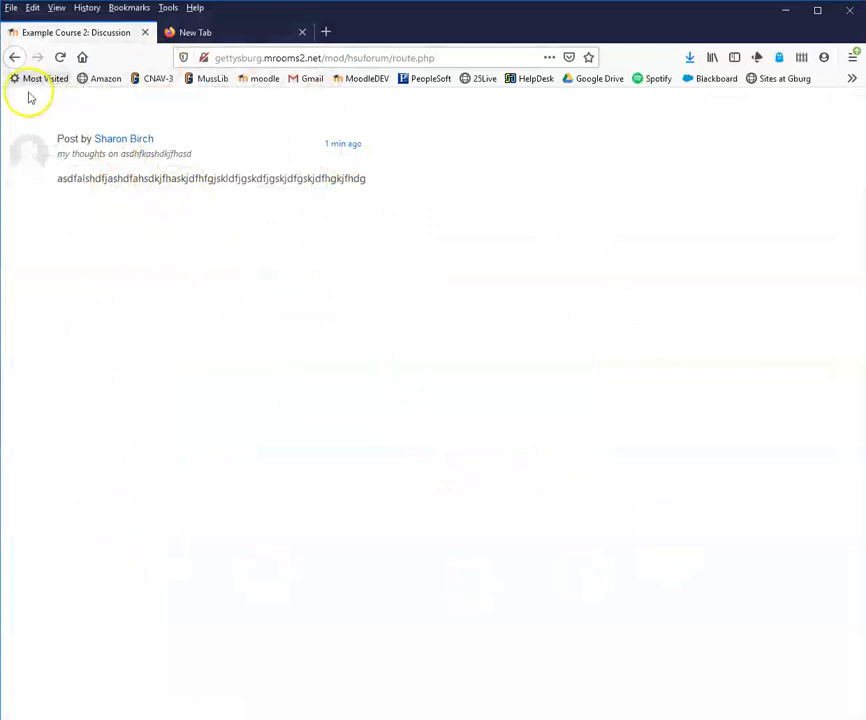
click(14, 57)
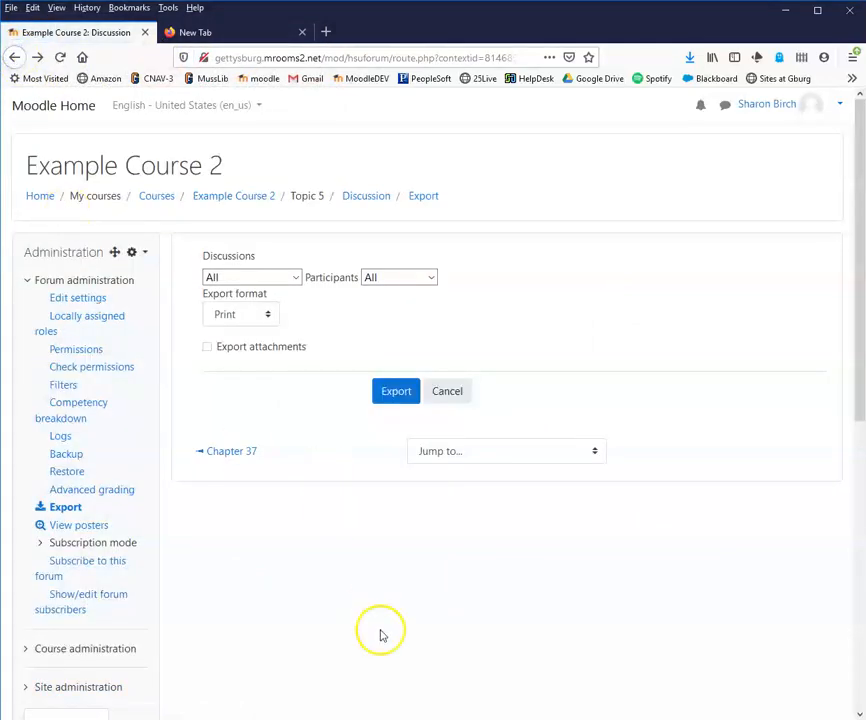